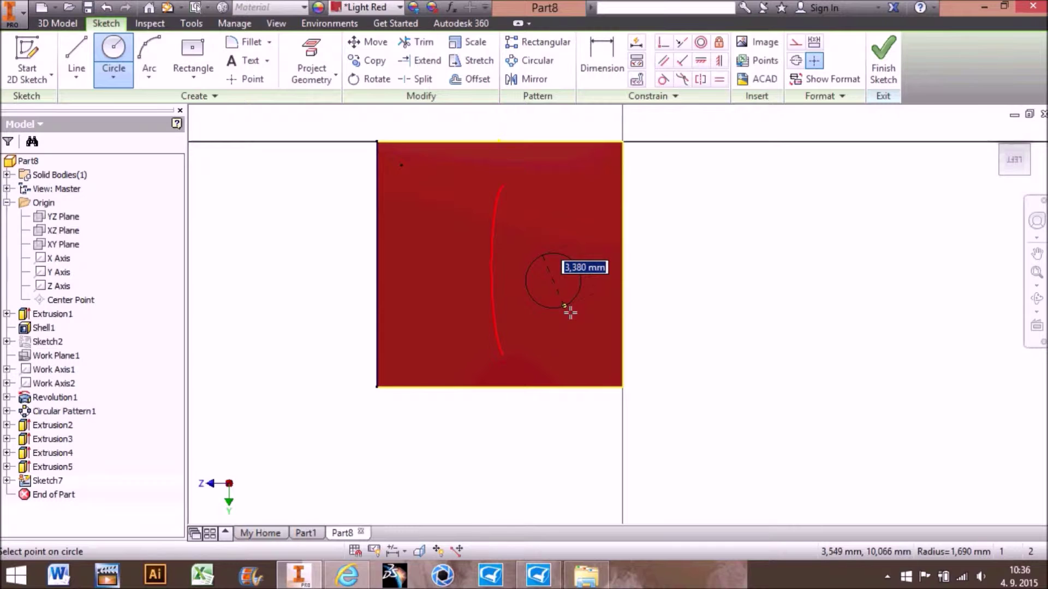
Give the circle a 3 mm diameter and dimension its centre 5 mm from the face's left edge
type("3")
key("Return")
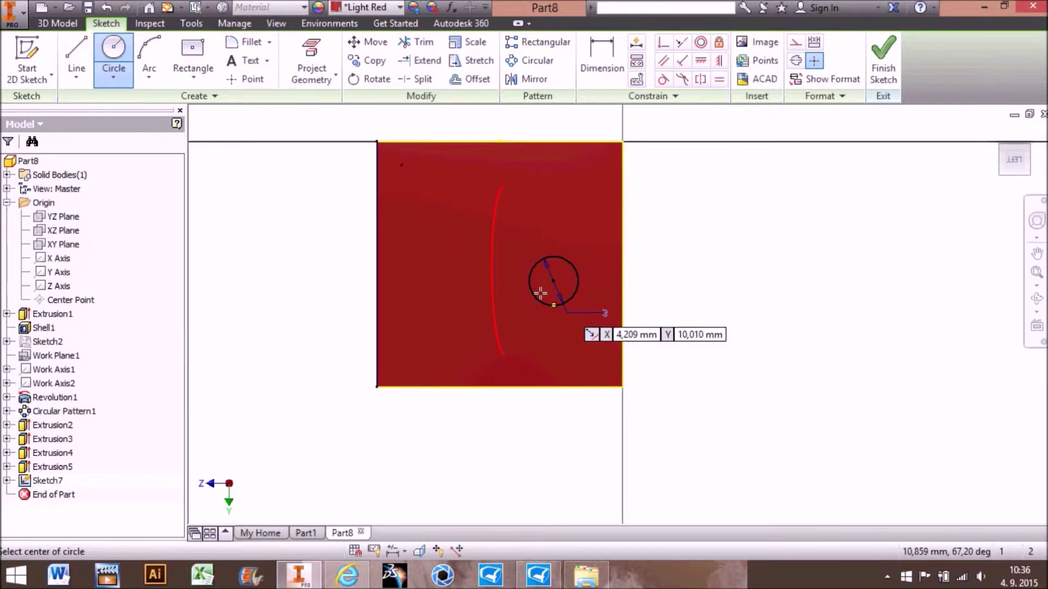
left_click(614, 55)
left_click(568, 272)
left_click(387, 235)
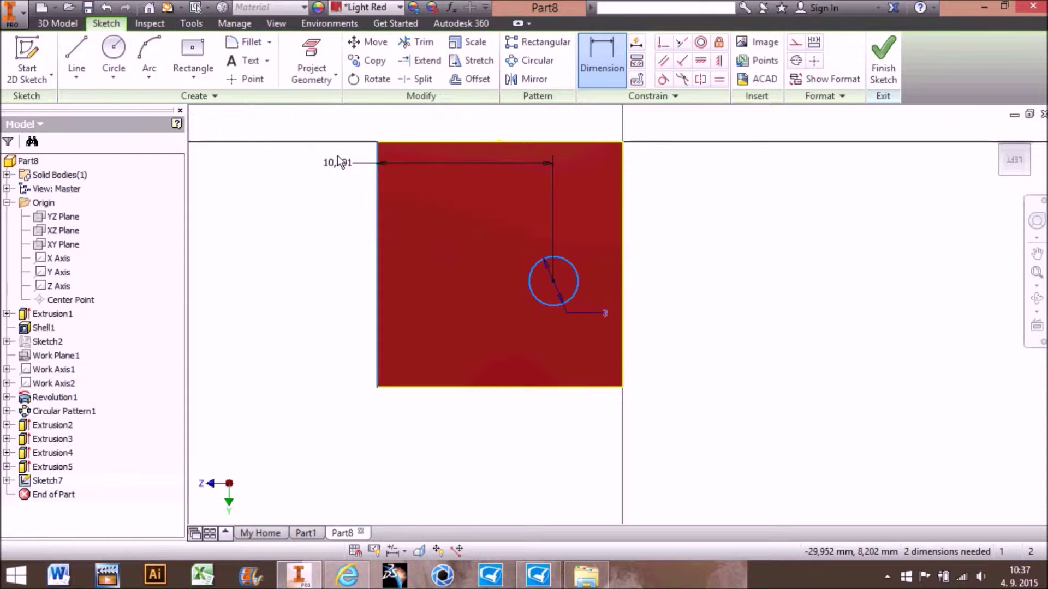
left_click(323, 173)
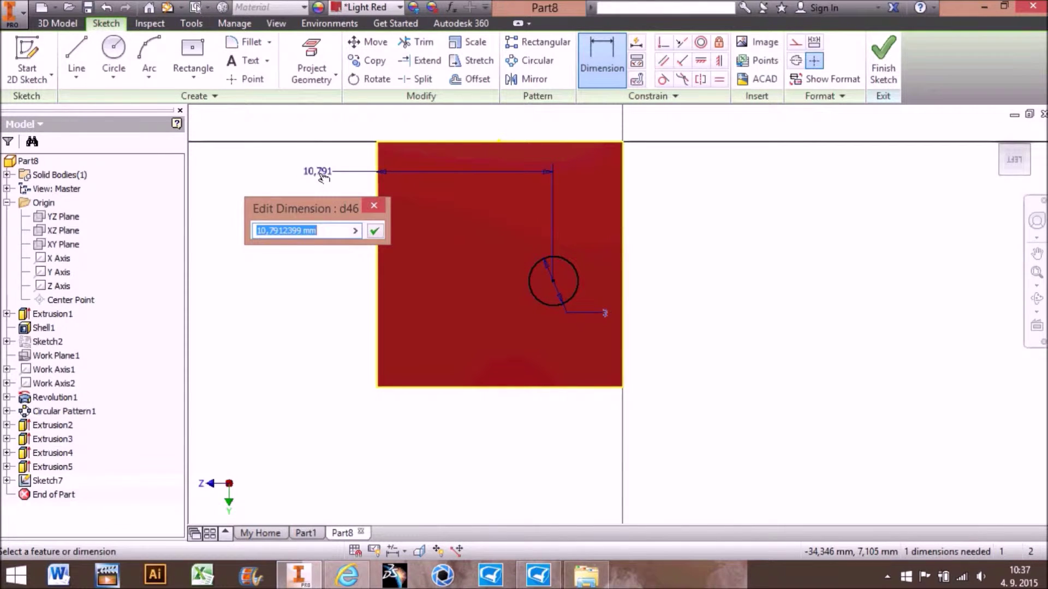
type("5")
key("Return")
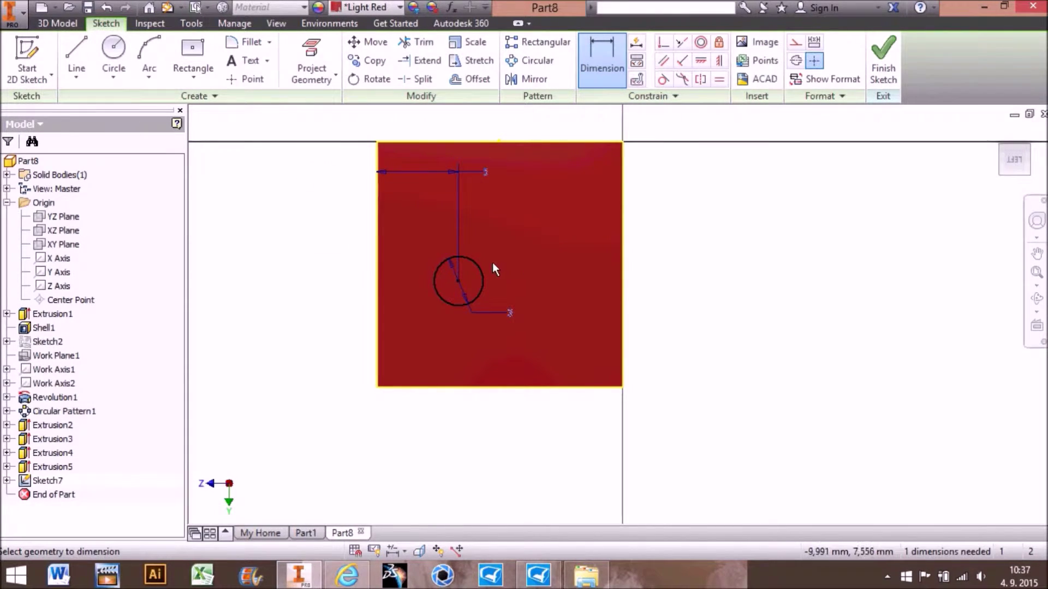
Dimension the circle's centre 4 mm from the face's top edge and change its left-edge distance to 4 mm
left_click(479, 273)
left_click(453, 142)
left_click(702, 195)
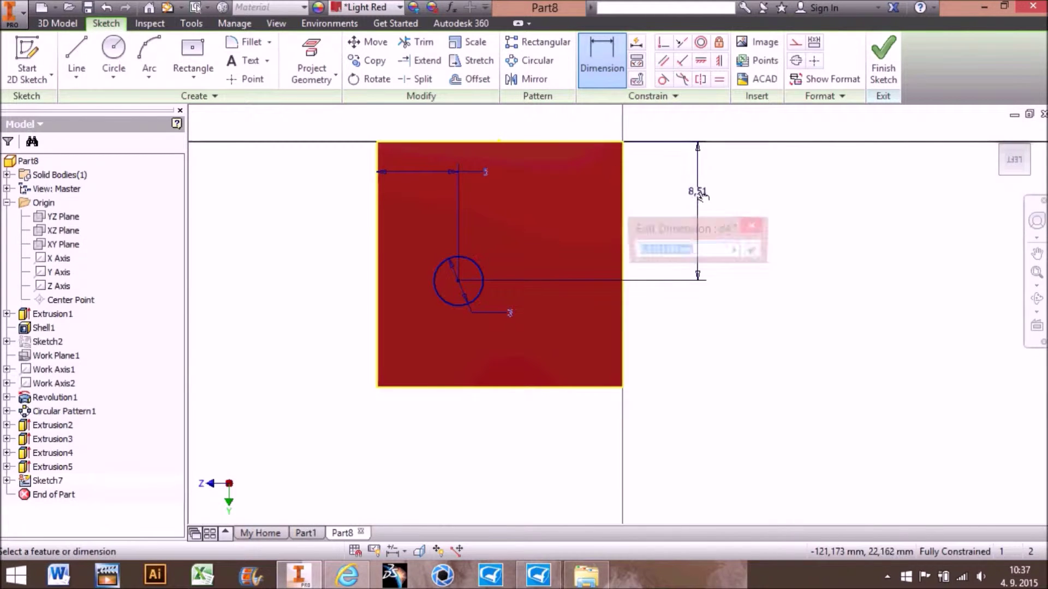
type("4")
key("Return")
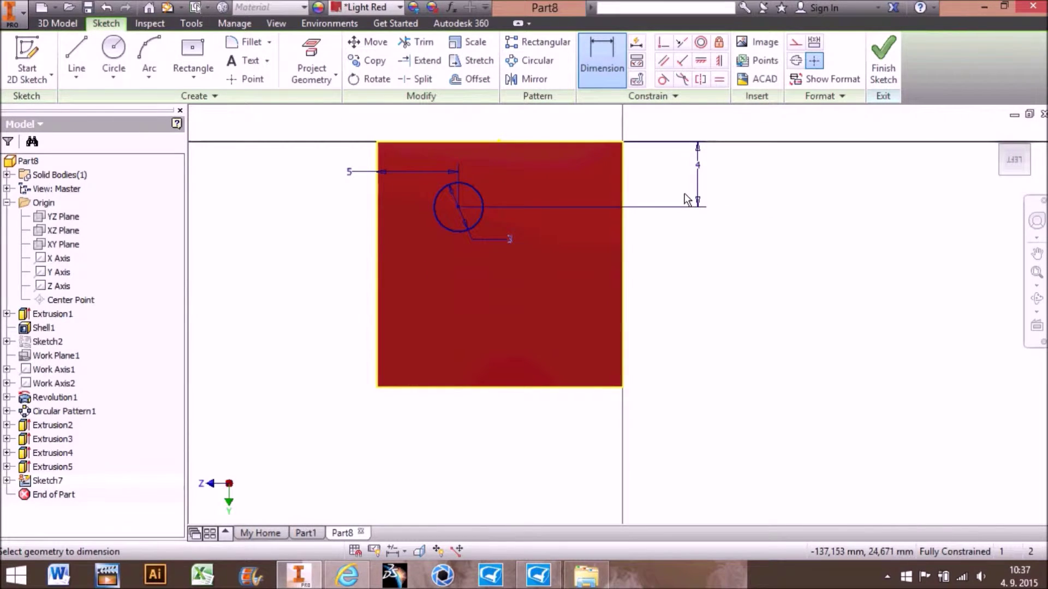
double_click(350, 172)
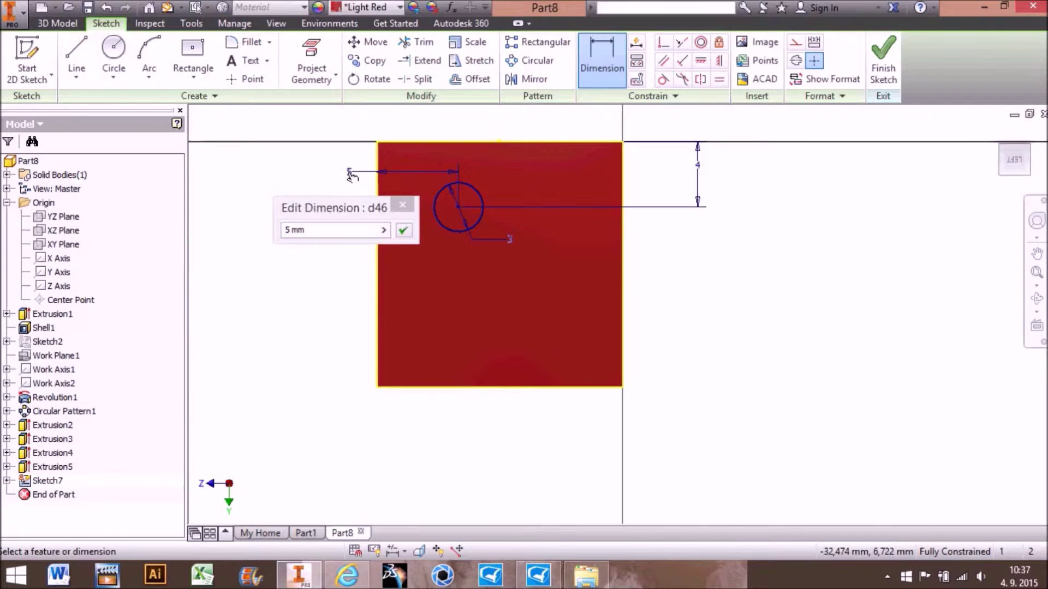
type("4")
key("Return")
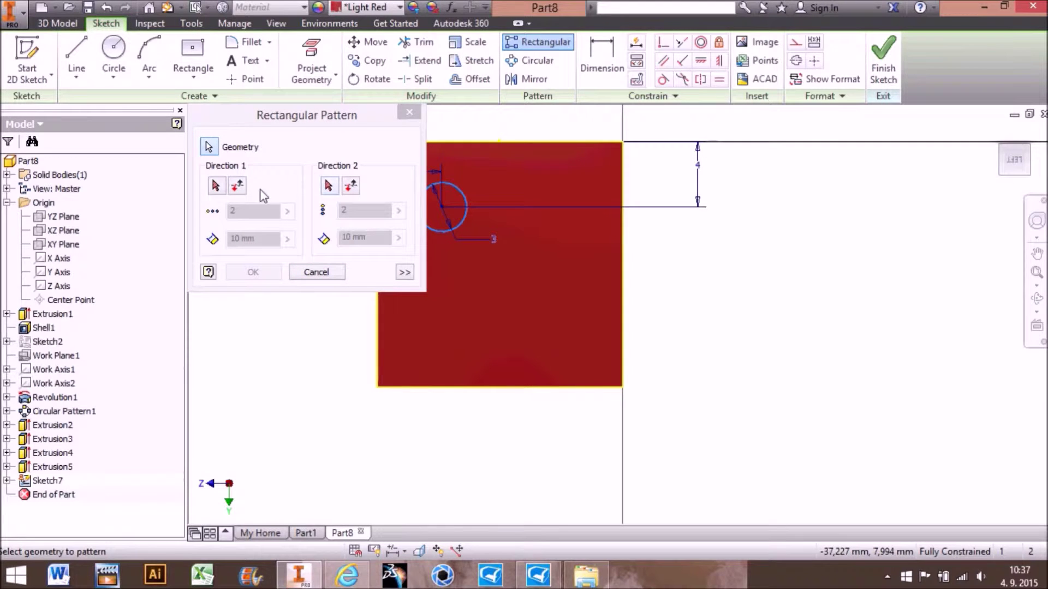
Create a rectangular pattern of the circle, two by two, with 6 mm spacing along the top and left edges
left_click(221, 189)
left_click(558, 143)
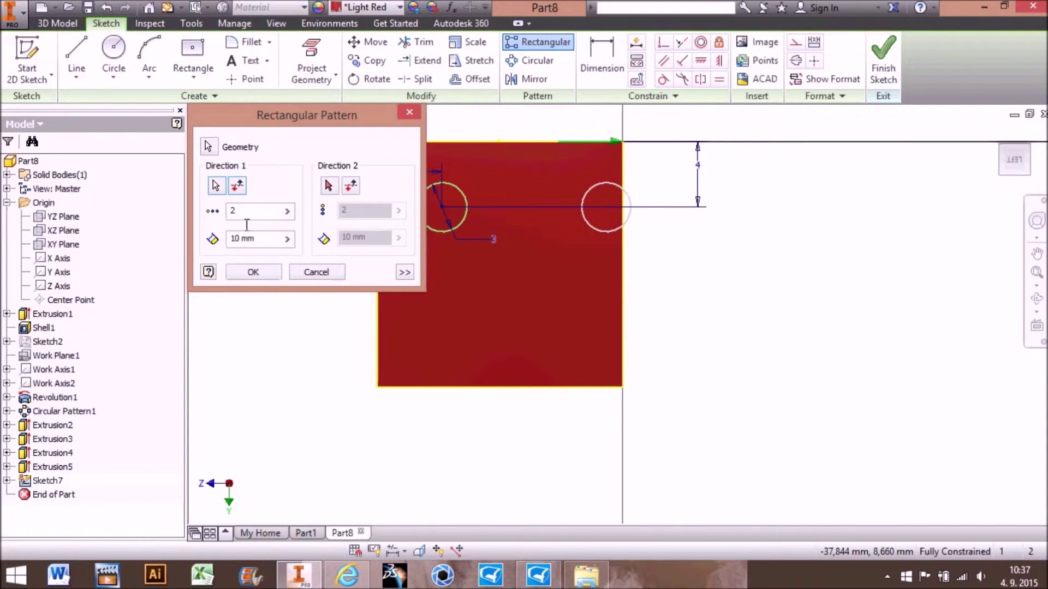
left_click(323, 187)
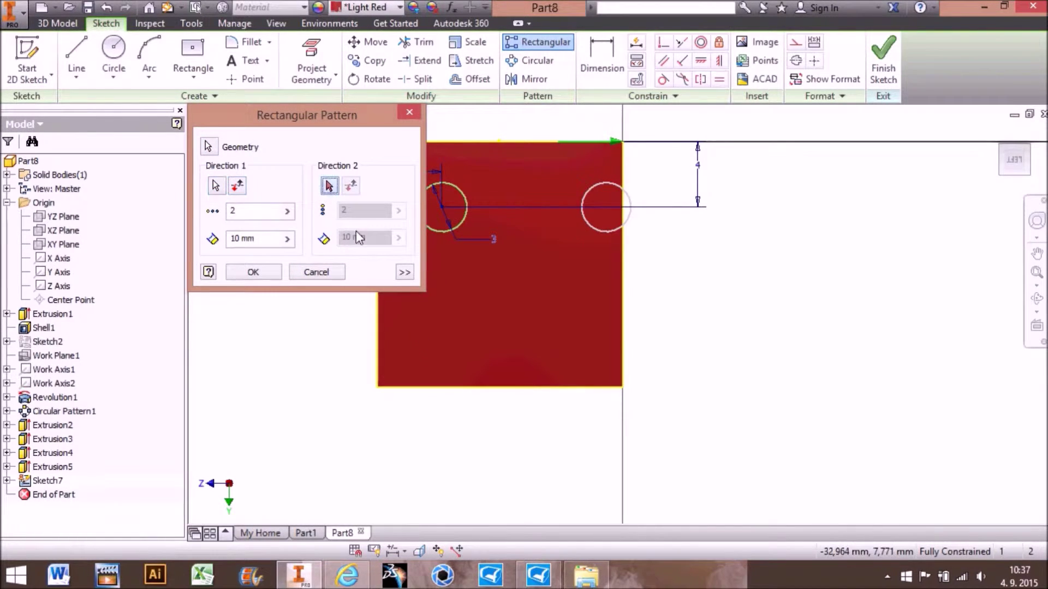
left_click(379, 332)
double_click(246, 240)
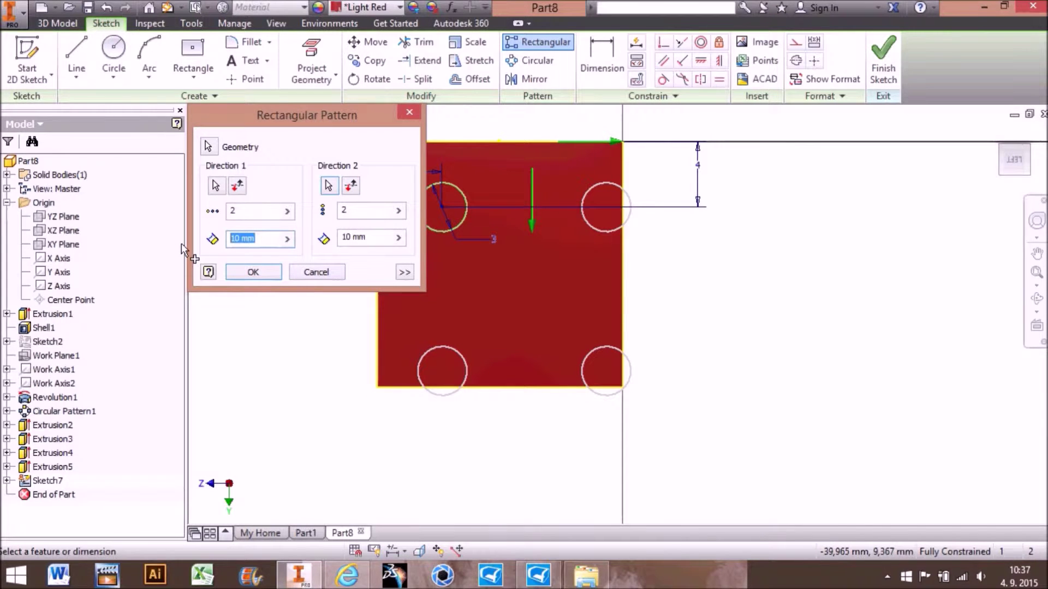
type("6")
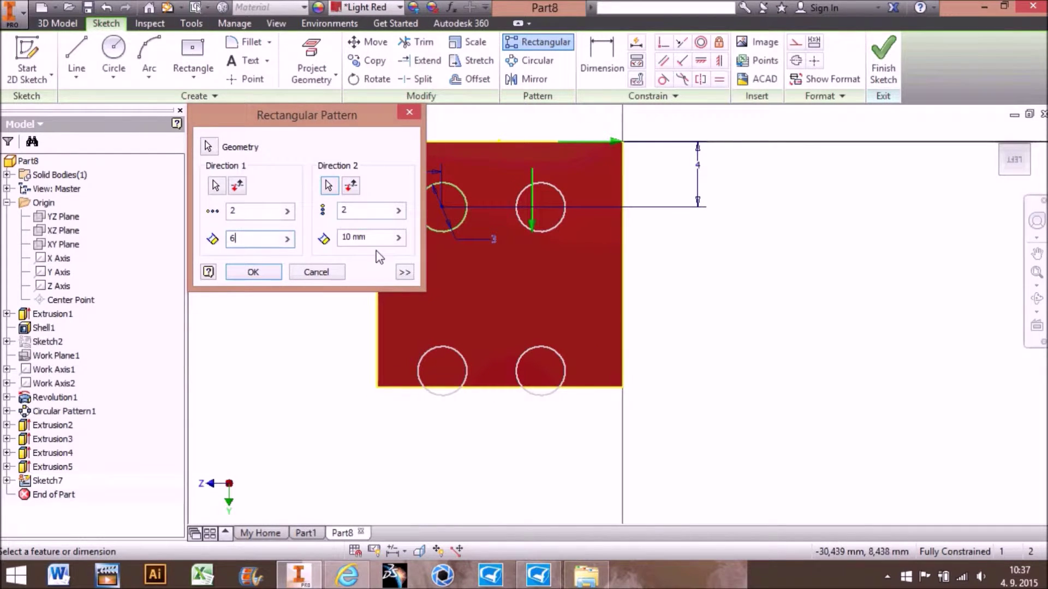
type("3")
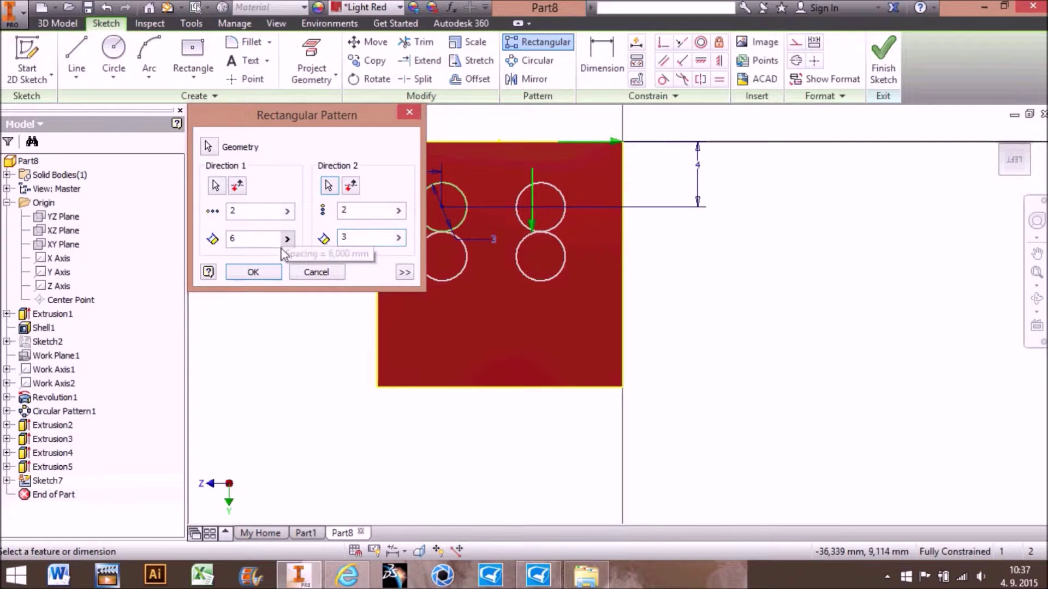
key("BackSpace")
type("6")
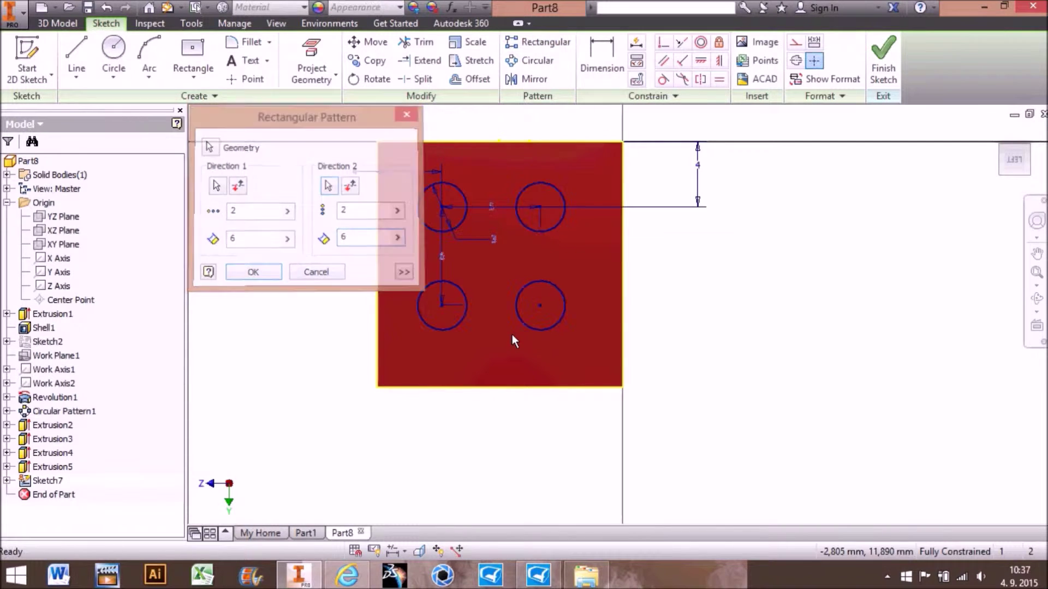
key("Return")
Add a driven dimension from the lower-left circle to the bottom edge and link the upper circle's top-edge distance to it
left_click(602, 60)
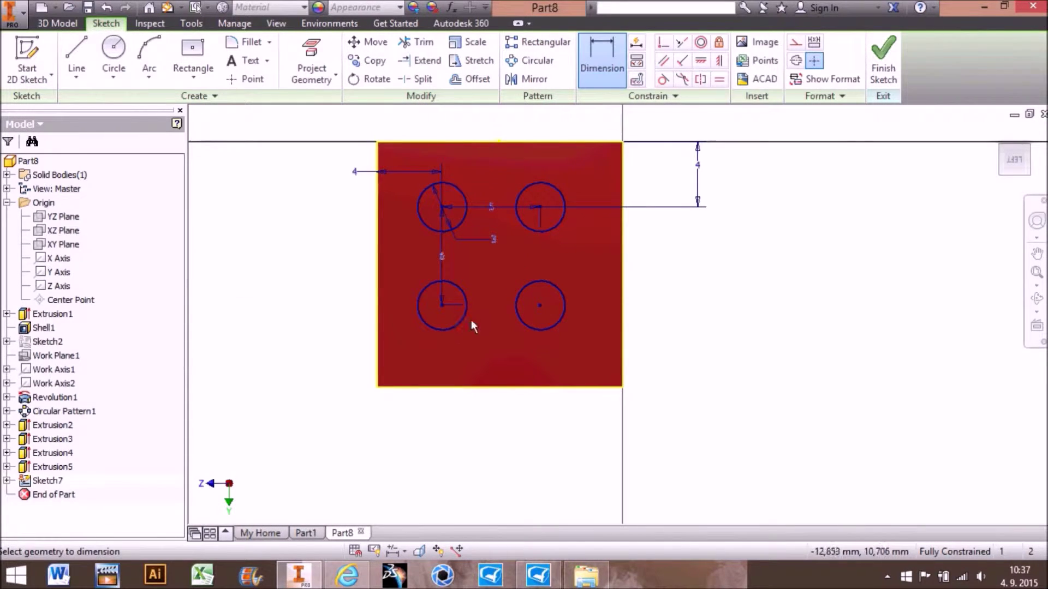
left_click(454, 321)
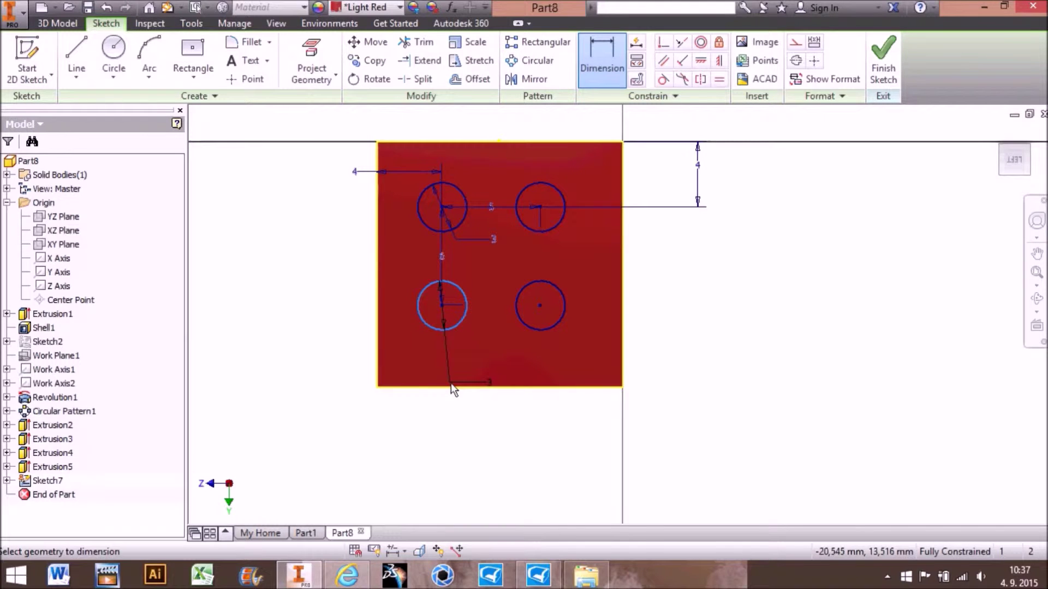
left_click(448, 388)
left_click(371, 368)
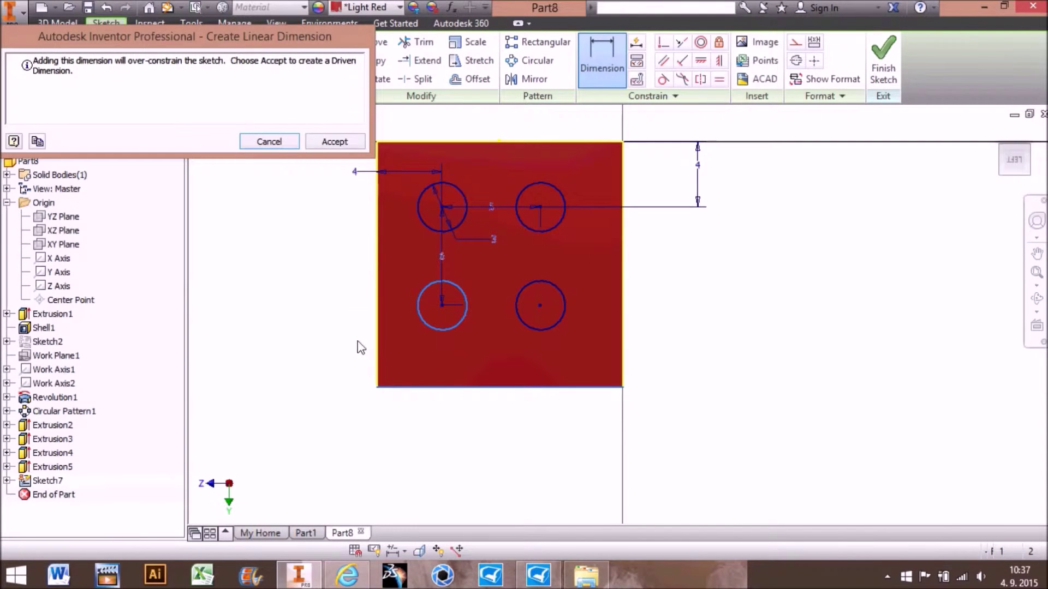
left_click(335, 142)
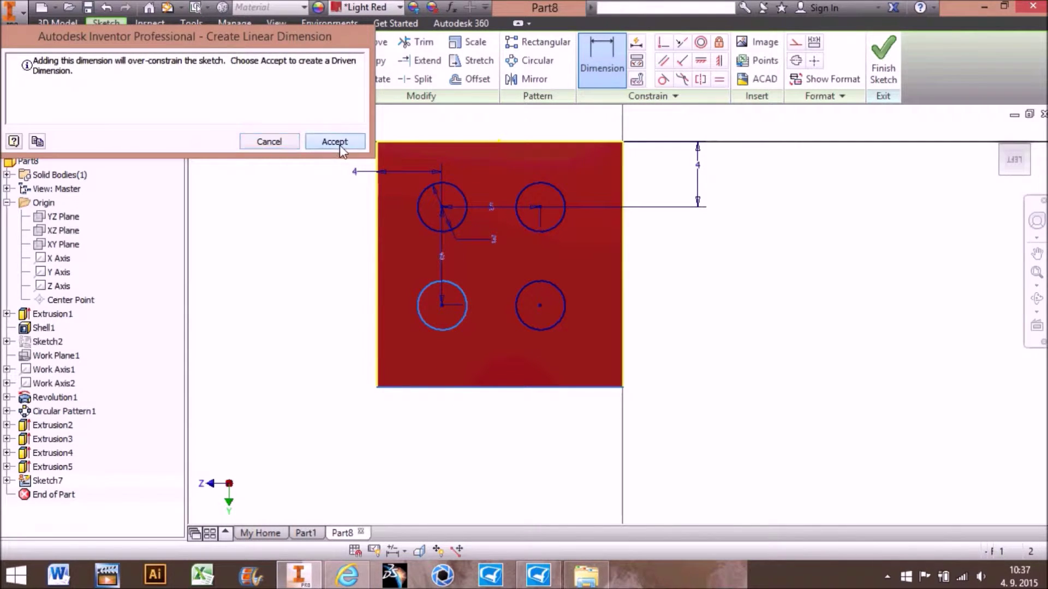
double_click(698, 164)
left_click(334, 357)
key("Return")
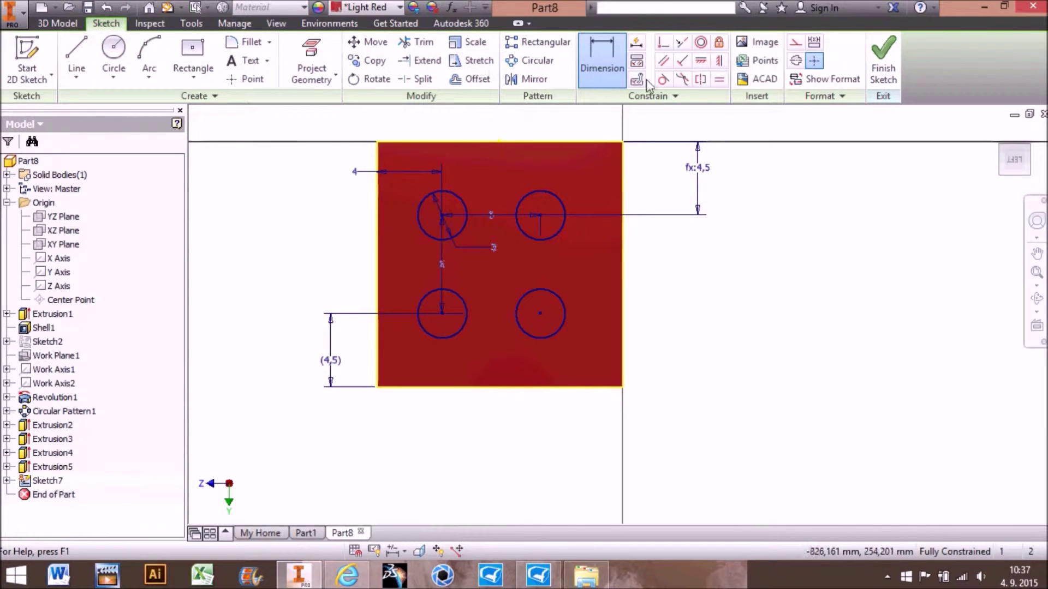
Set the upper-left circle's distance from the left edge to 4,5 mm
left_click(354, 172)
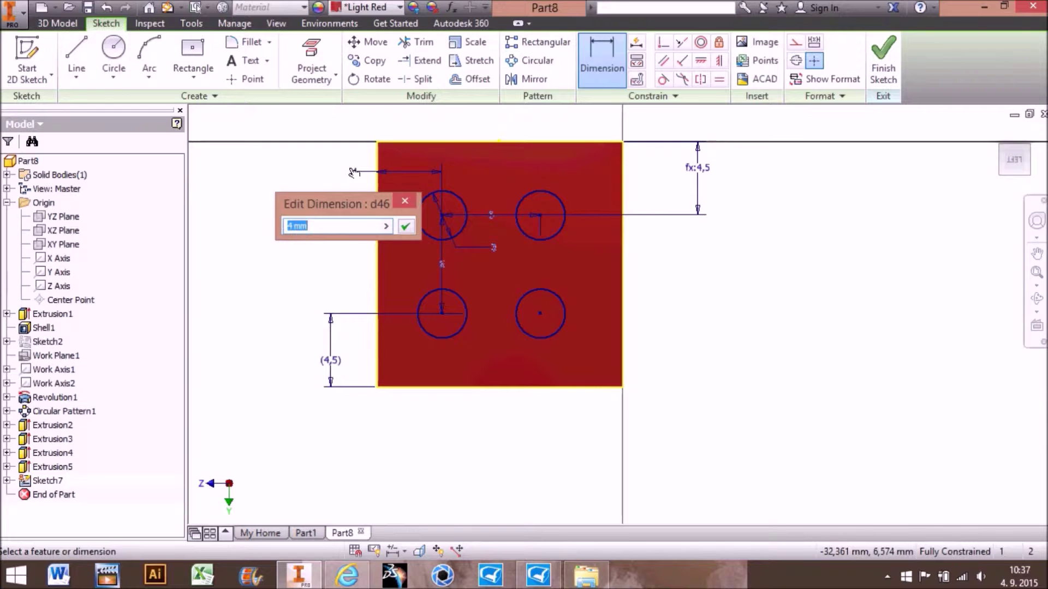
type("4,5")
key("Return")
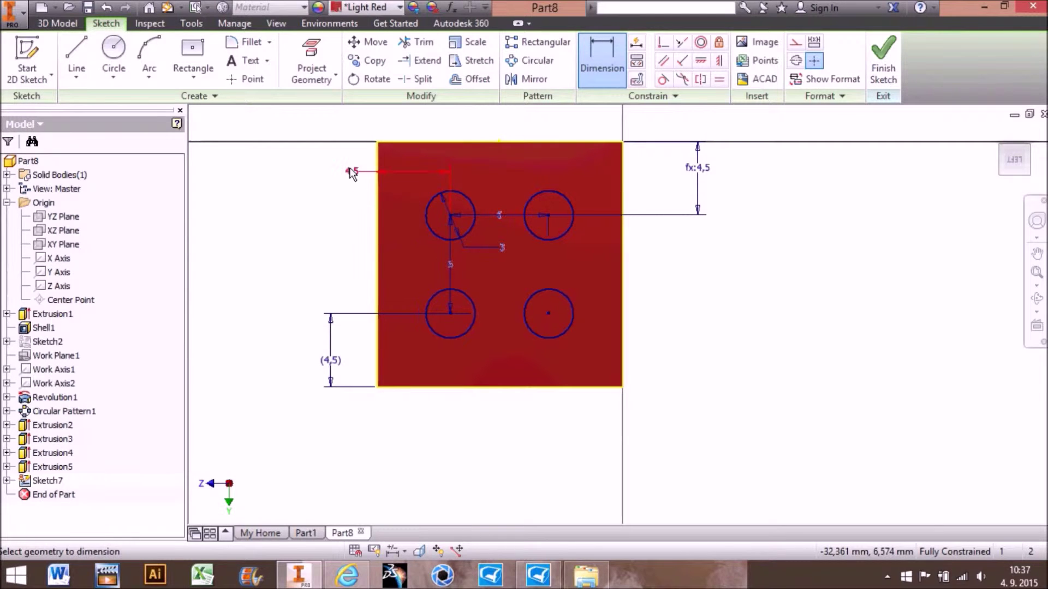
Finish the sketch and extrude the four circles as a 1,5 mm deep cut
left_click(883, 61)
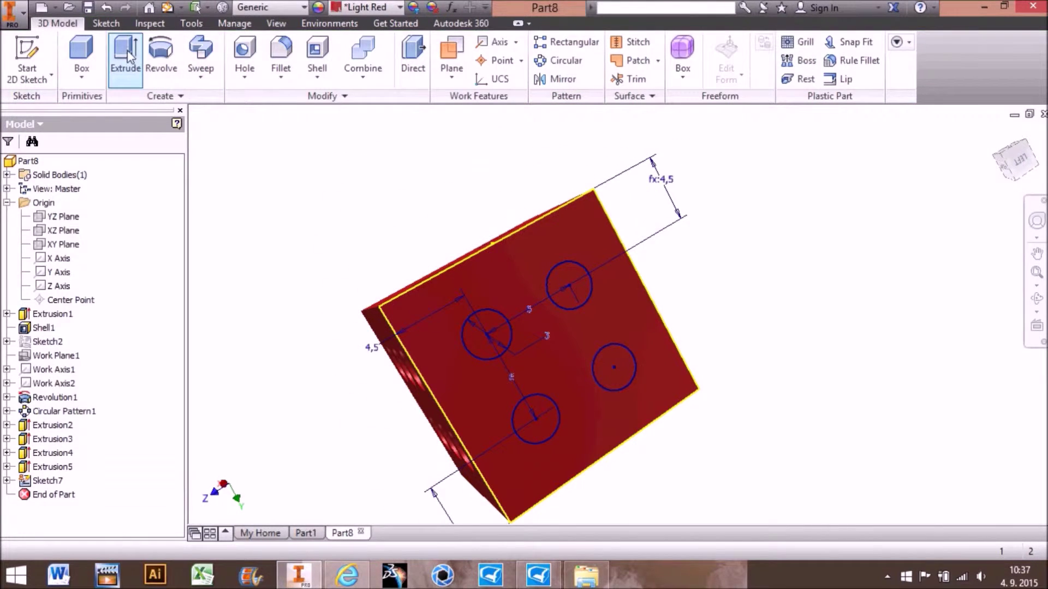
left_click(125, 57)
left_click(491, 335)
left_click(561, 295)
left_click(535, 408)
key("F5")
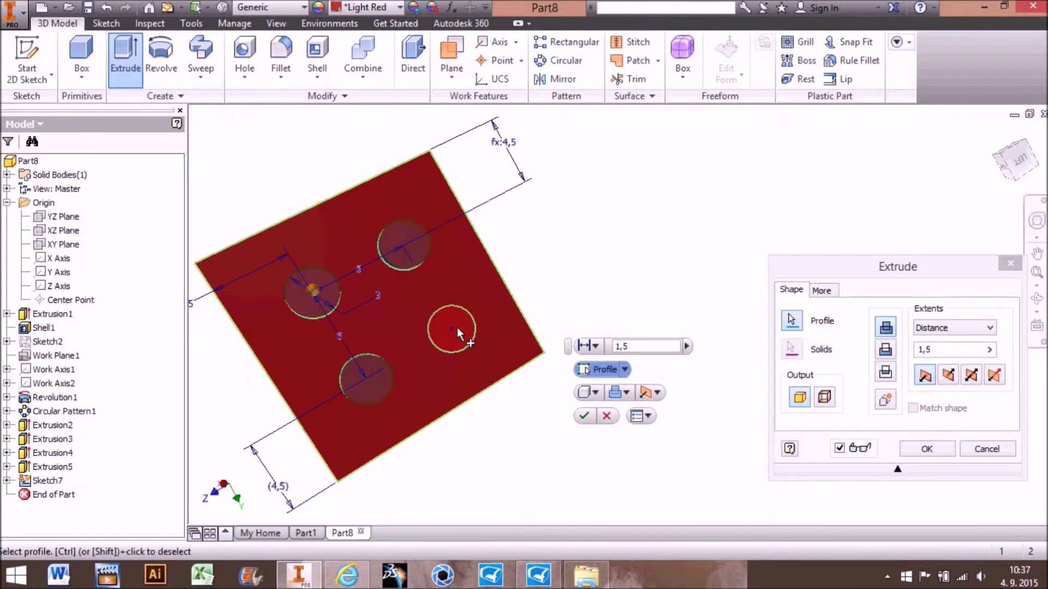
left_click(886, 350)
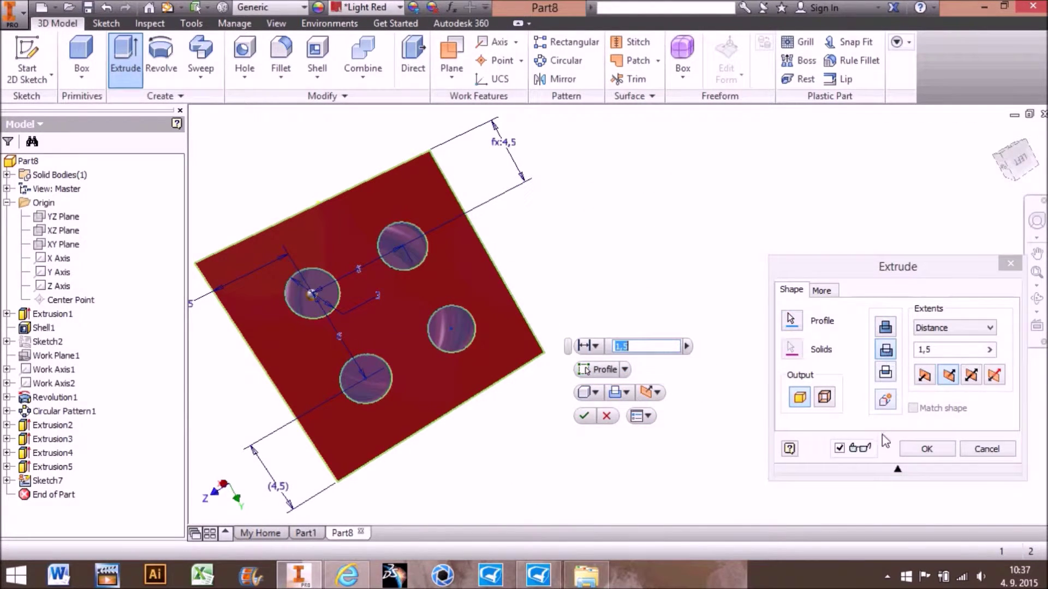
left_click(913, 453)
Start a sketch on the cube's opposite, blank face and project the face's edges into it
mouse_move(510, 288)
middle_mouse_down("shift")
mouse_move(666, 276)
mouse_move(589, 371)
mouse_move(559, 224)
mouse_move(629, 260)
mouse_move(695, 325)
mouse_move(793, 232)
mouse_move(754, 251)
mouse_move(370, 271)
middle_mouse_up("shift")
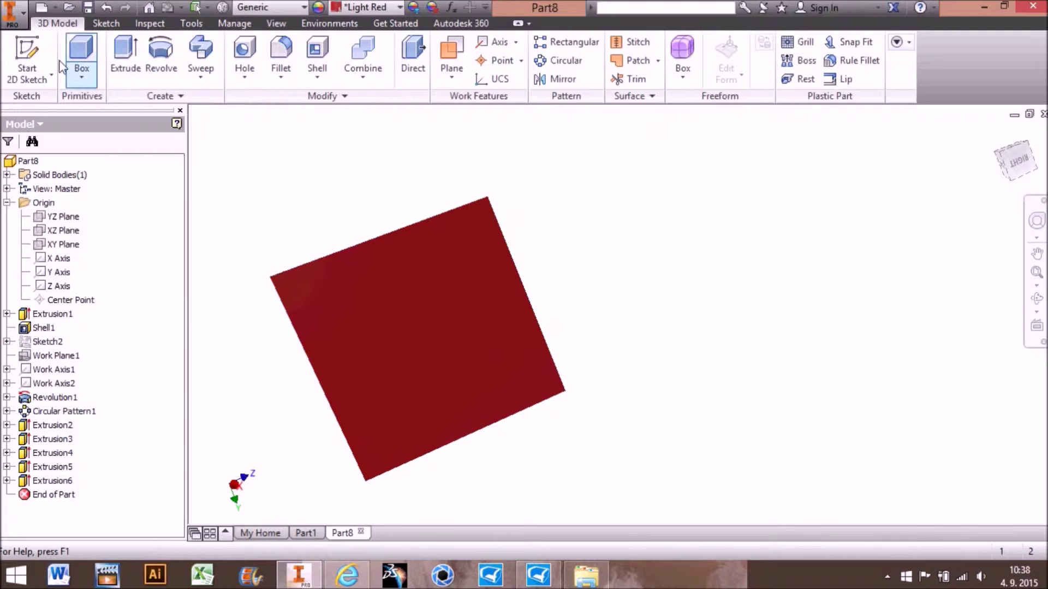
left_click(28, 59)
left_click(431, 356)
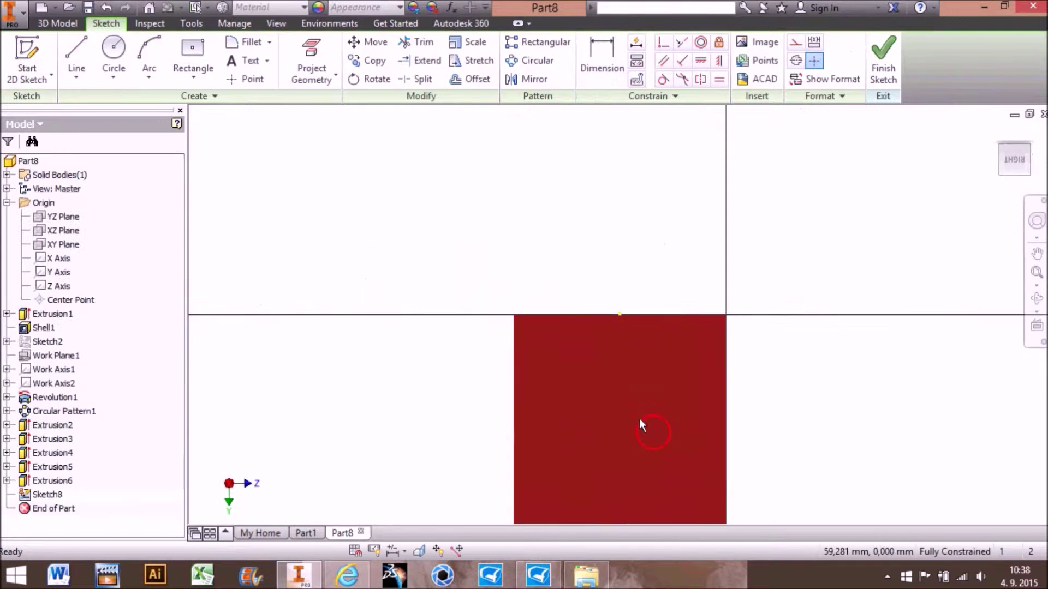
middle_click_drag(640, 418, 597, 270)
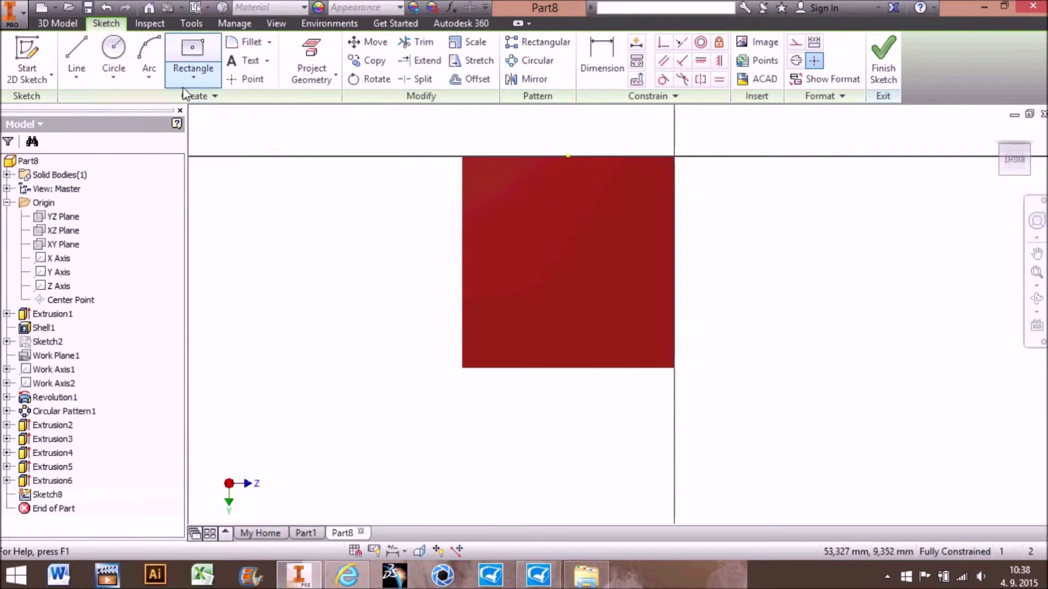
left_click(311, 60)
left_click(479, 225)
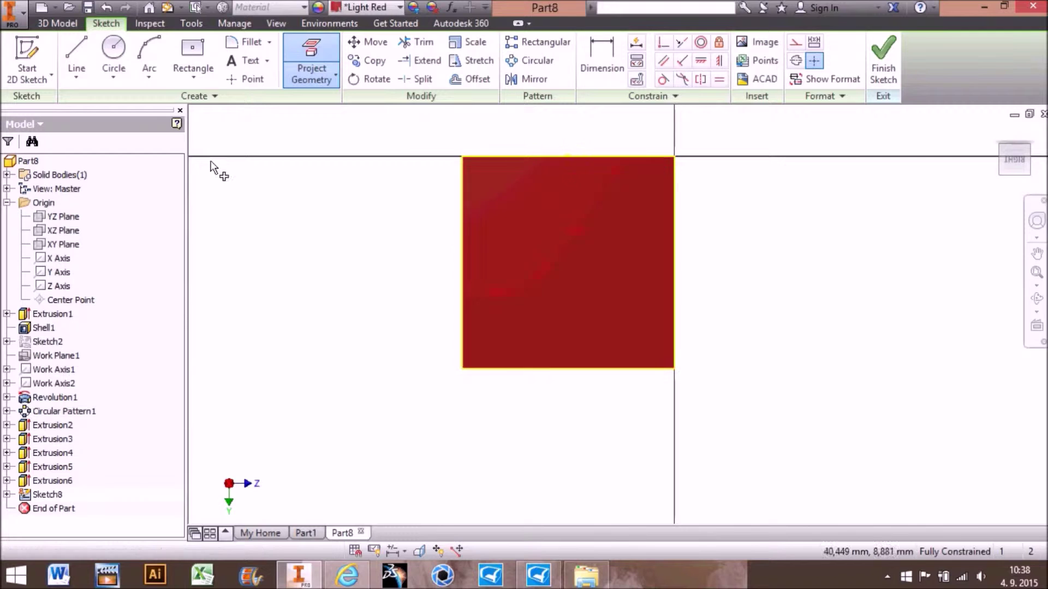
Draw a circle with a 3 mm diameter at about the centre of the square face
left_click(113, 60)
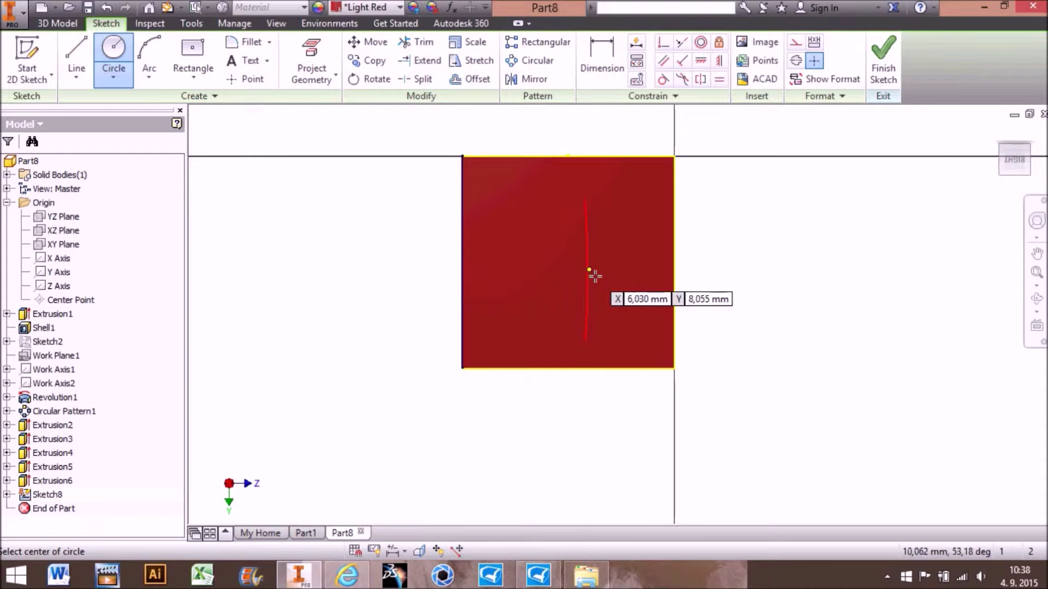
left_click(525, 304)
left_click(547, 304)
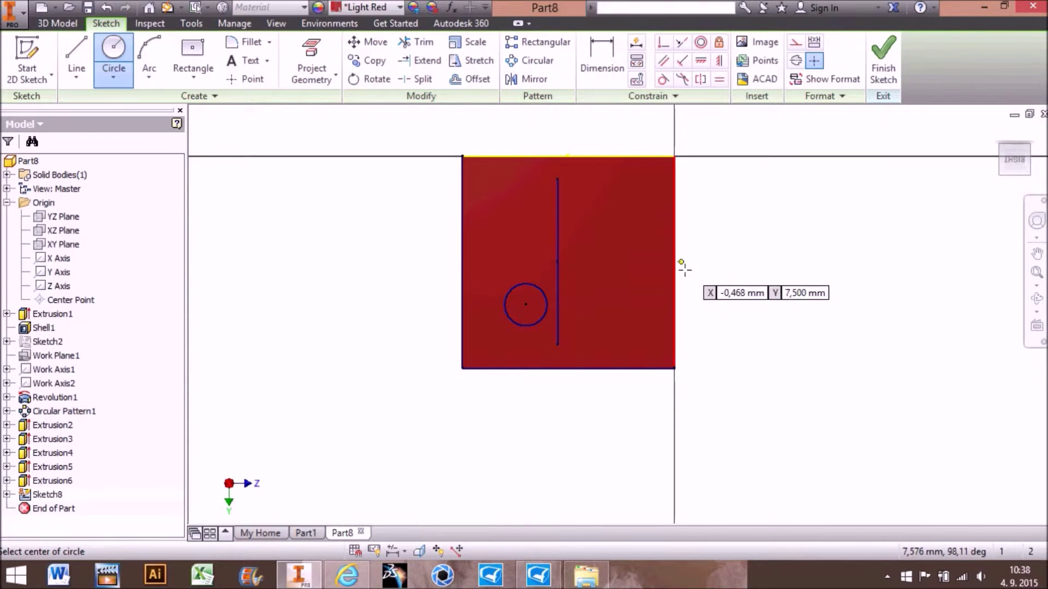
left_click(572, 267)
type("3")
key("Return")
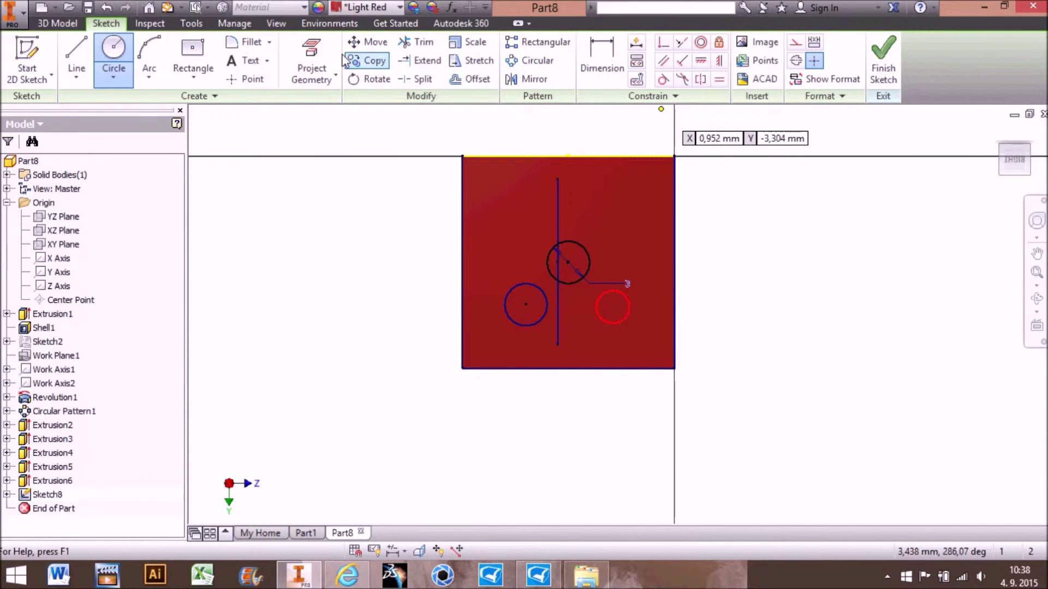
Draw two diagonal lines connecting the opposite corners of the square face
key("l")
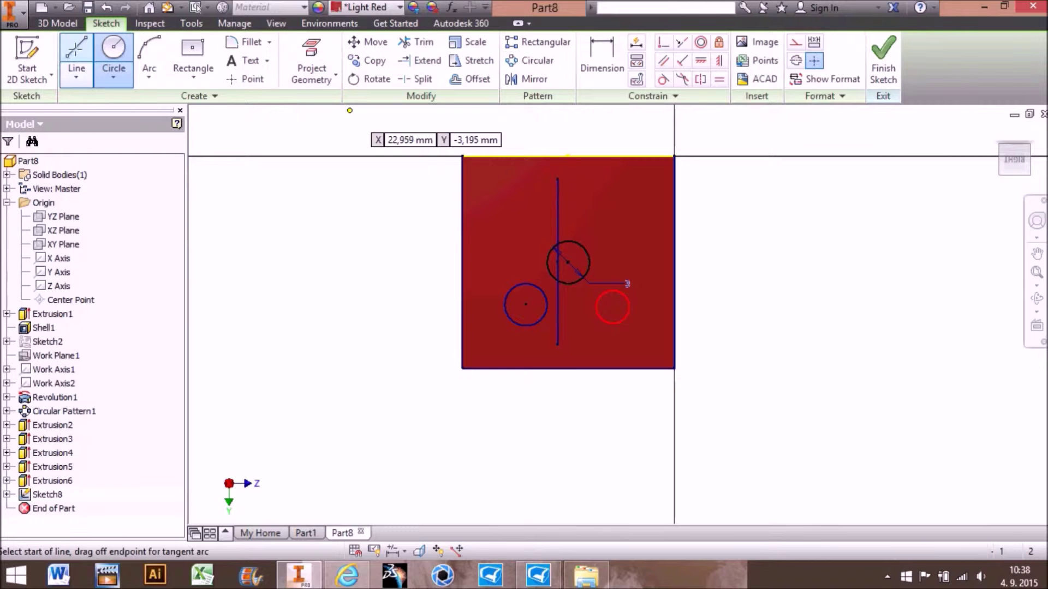
left_click(463, 368)
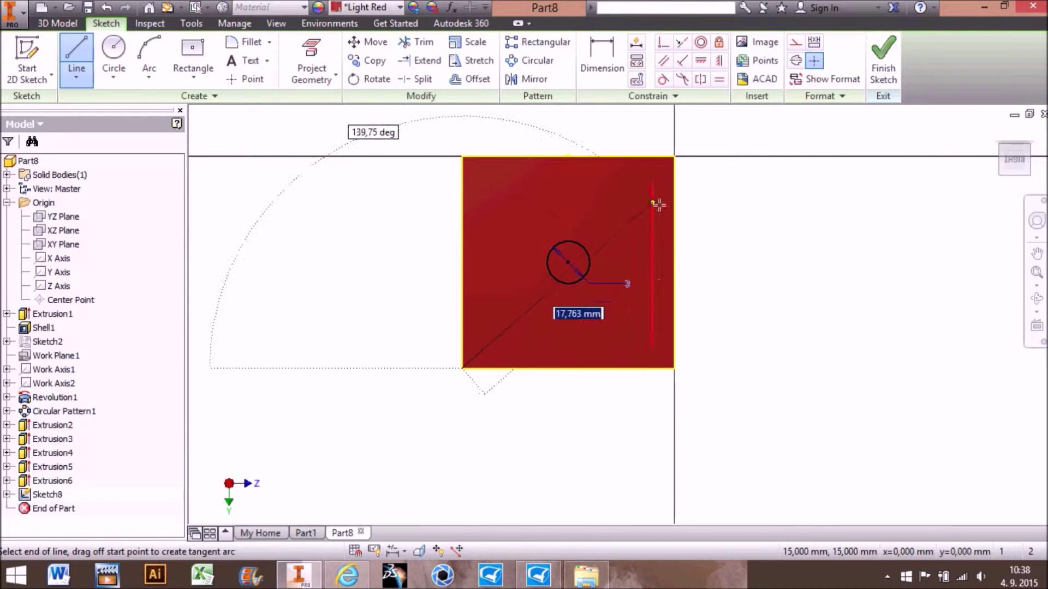
double_click(674, 157)
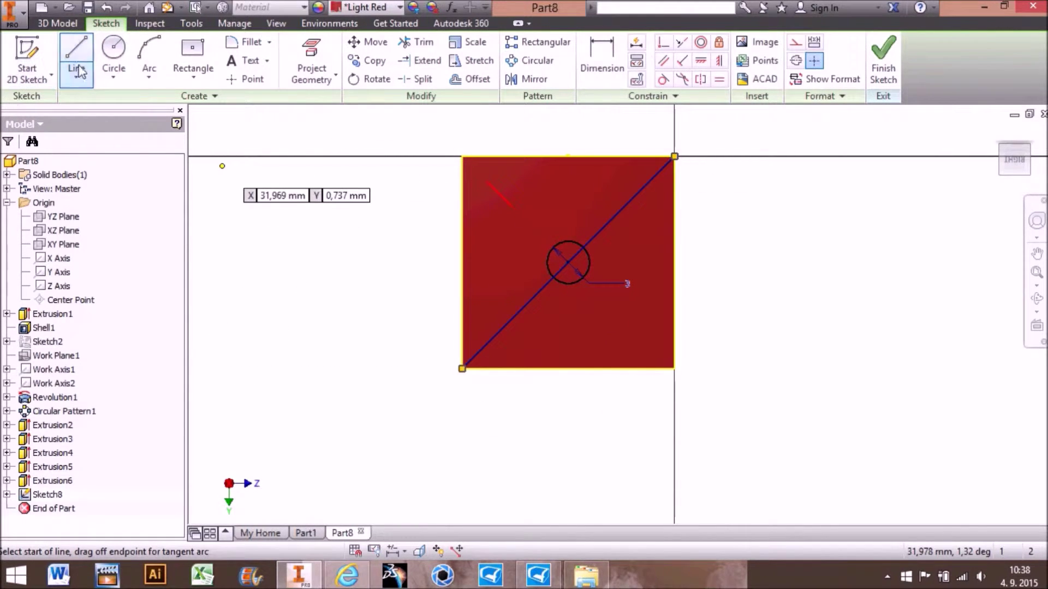
left_click(463, 157)
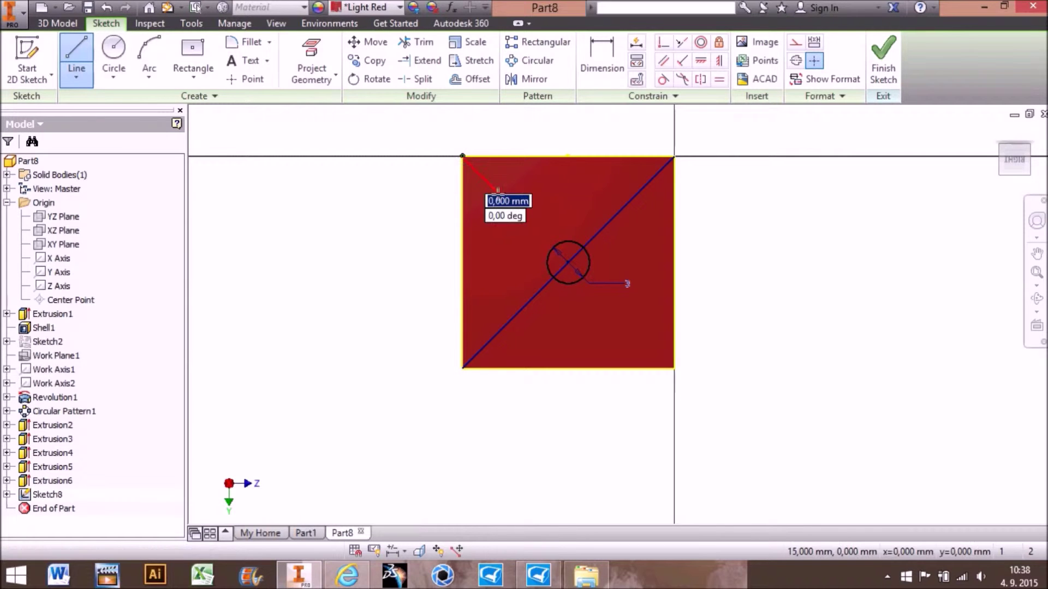
double_click(675, 369)
key("Escape")
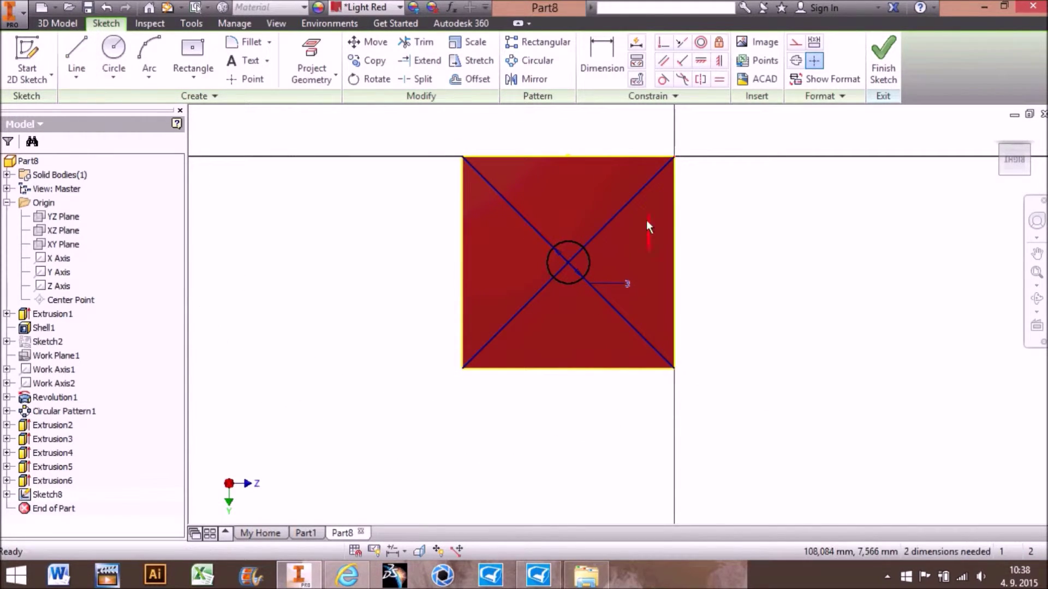
Convert both diagonals of the square to construction lines
left_click(638, 325)
left_click(613, 214, "ctrl")
left_click(802, 433)
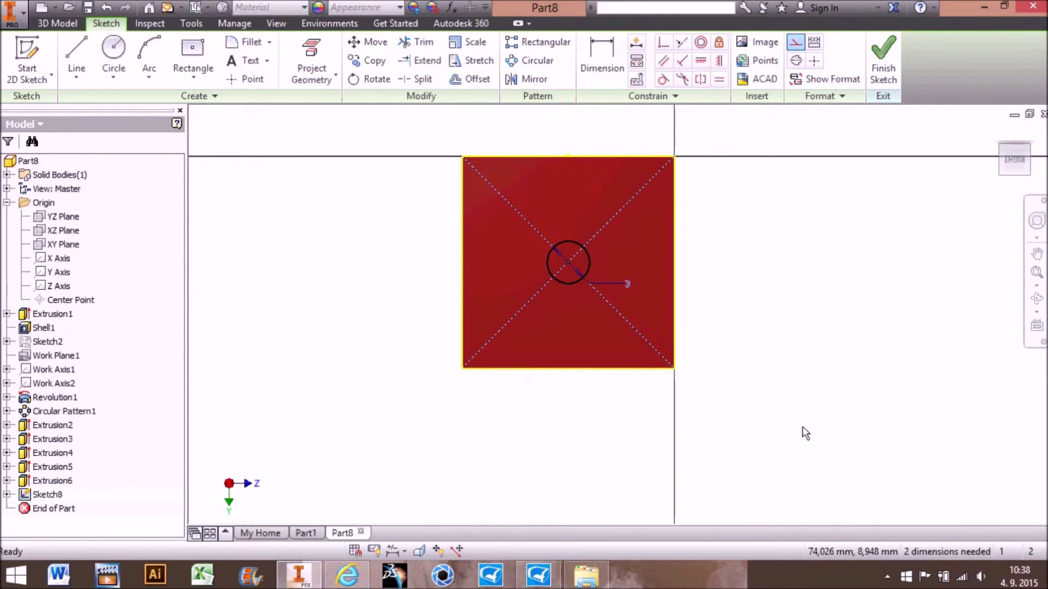
Pattern the centre circle both ways along the rising diagonal with a rectangular pattern, two instances at 5 mm spacing in each direction
left_click(529, 44)
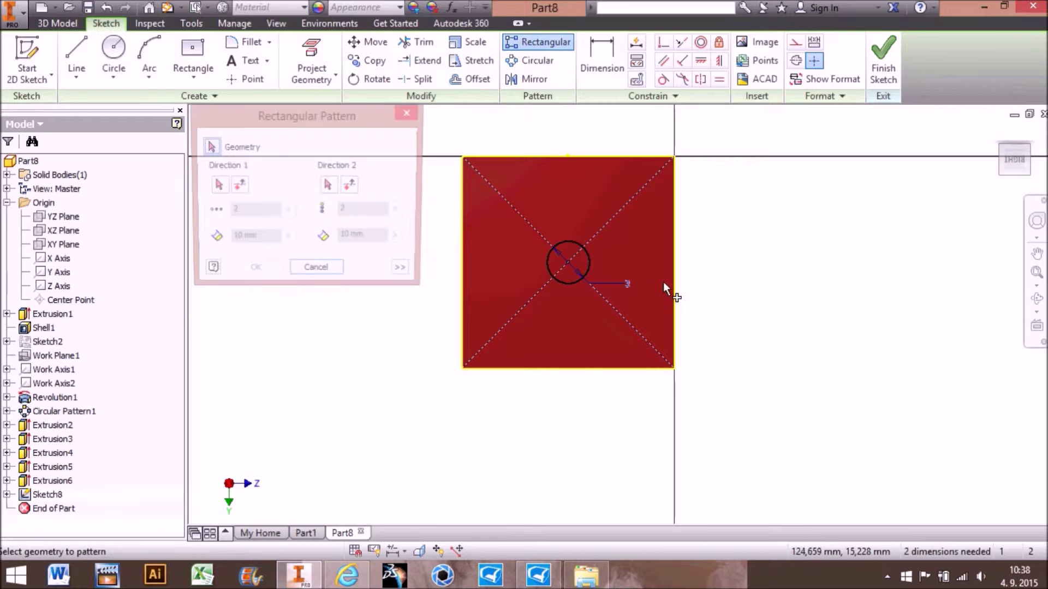
left_click(217, 186)
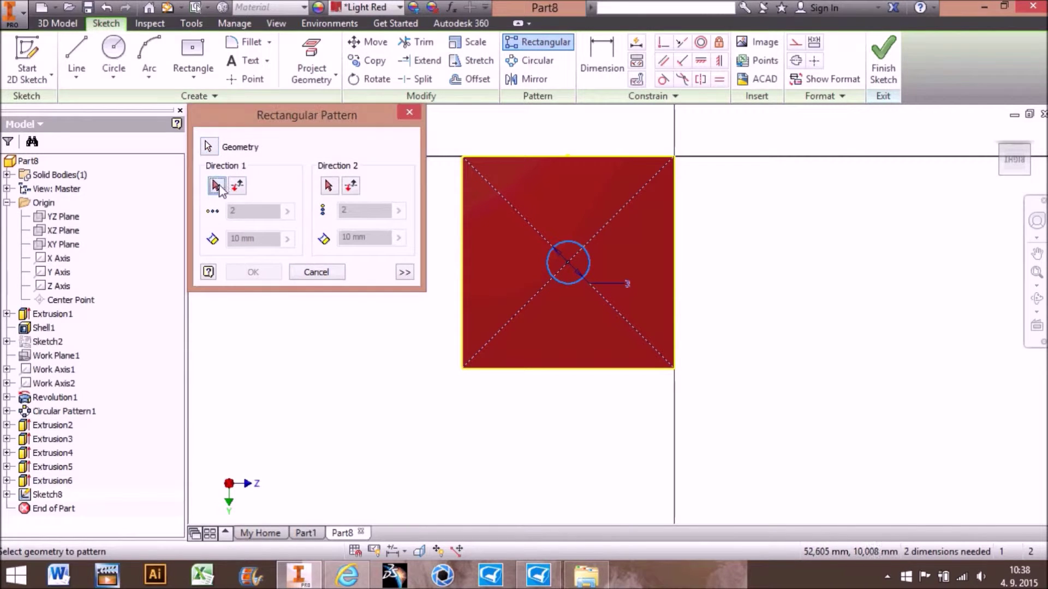
left_click(595, 237)
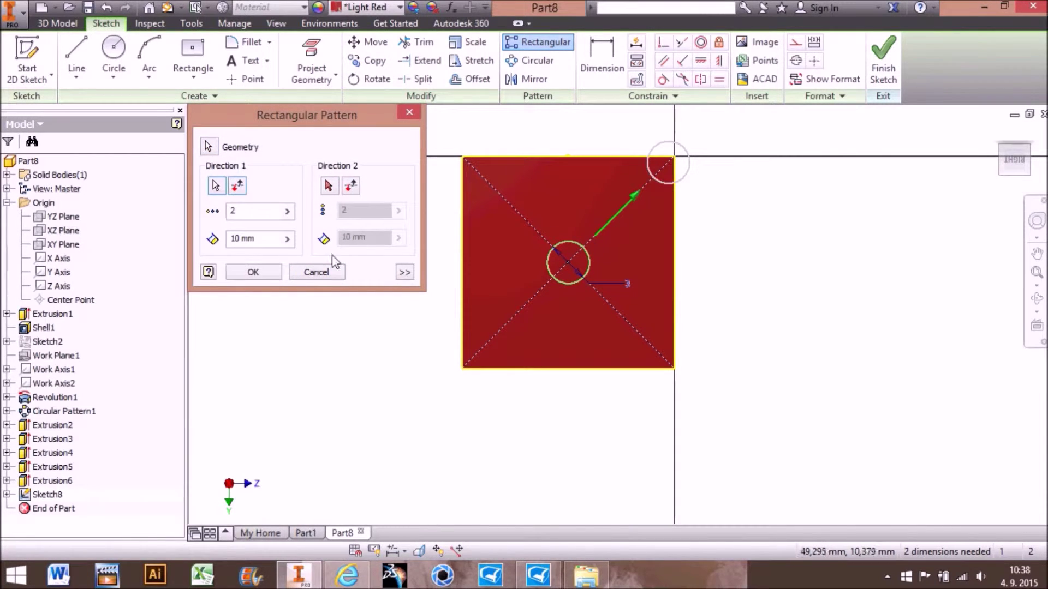
double_click(276, 244)
type("5")
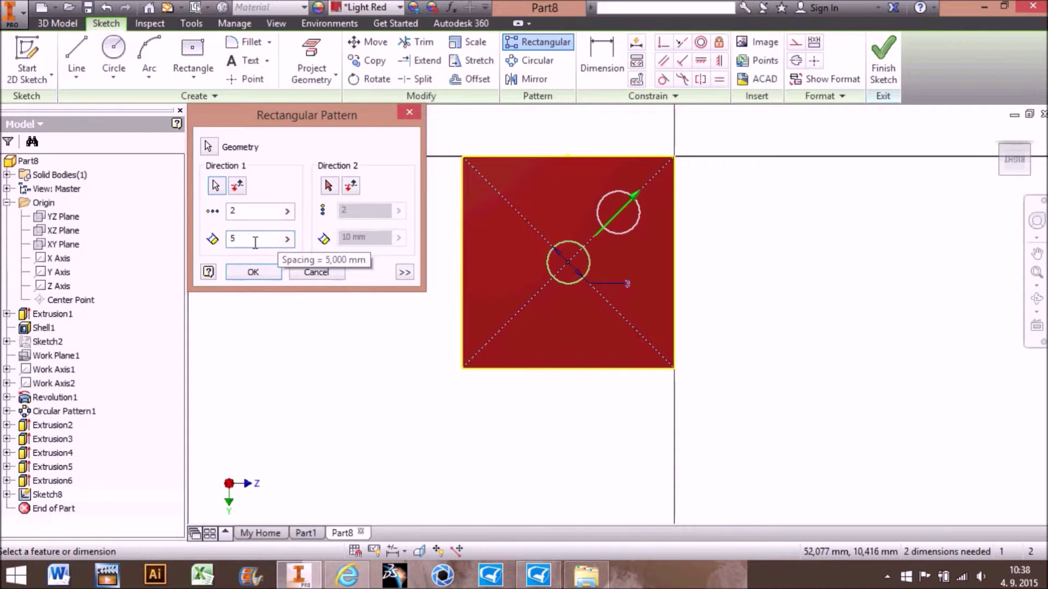
left_click(329, 186)
left_click(509, 322)
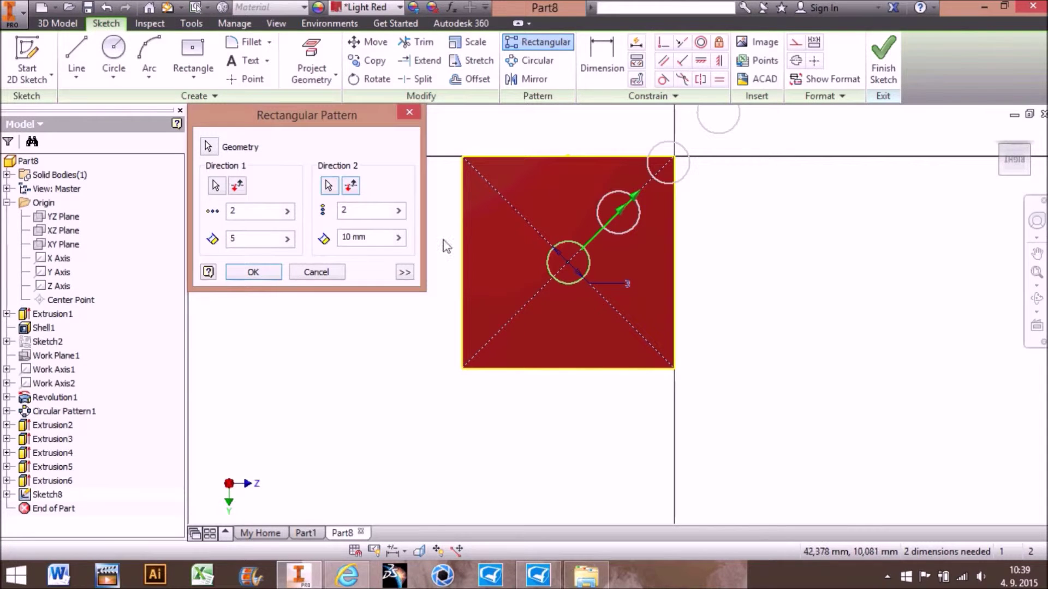
left_click(350, 187)
double_click(377, 240)
type("5")
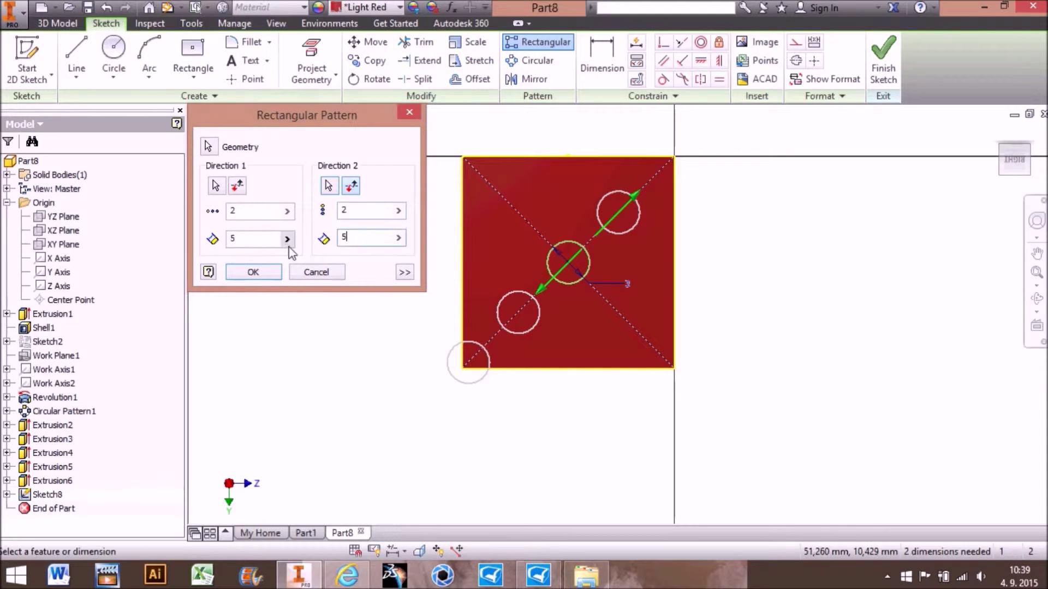
left_click(254, 272)
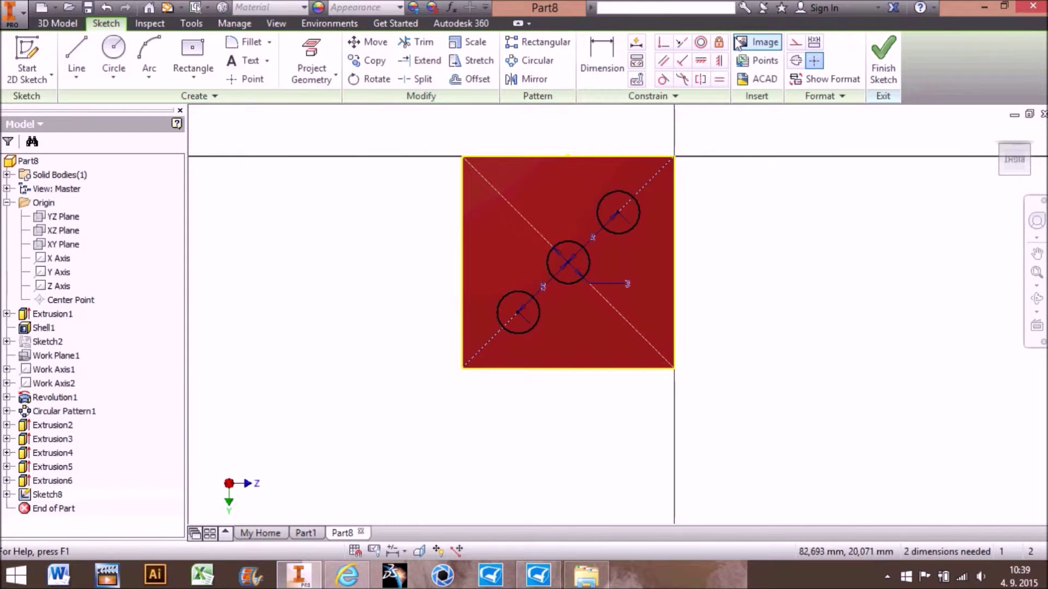
Pattern the centre circle both ways along the other diagonal, two instances at 5 mm spacing in each direction
left_click(534, 45)
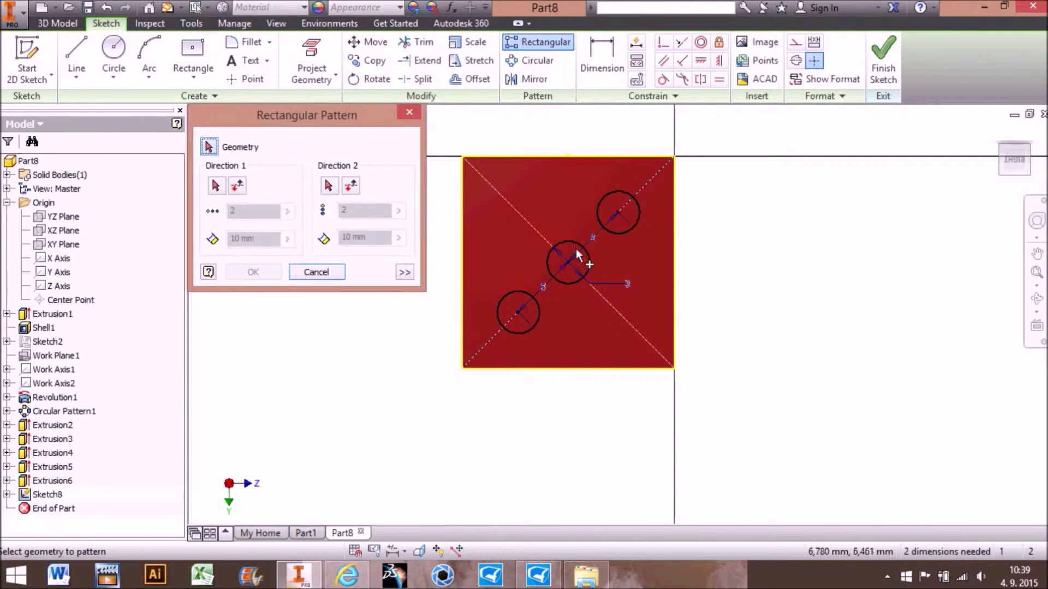
left_click(574, 240)
left_click(217, 187)
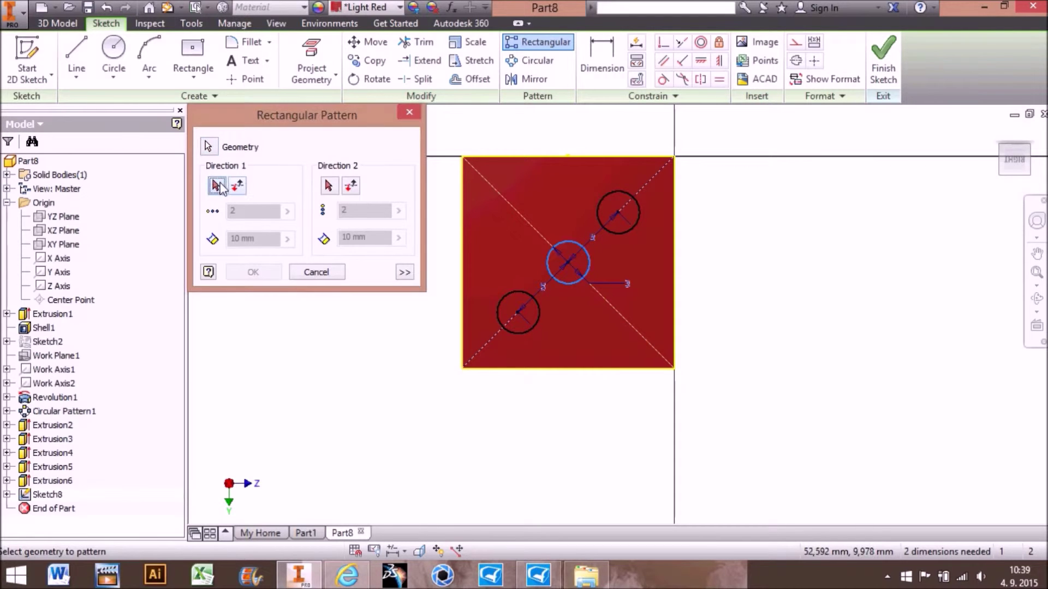
left_click(521, 219)
double_click(267, 240)
type("5")
left_click(328, 186)
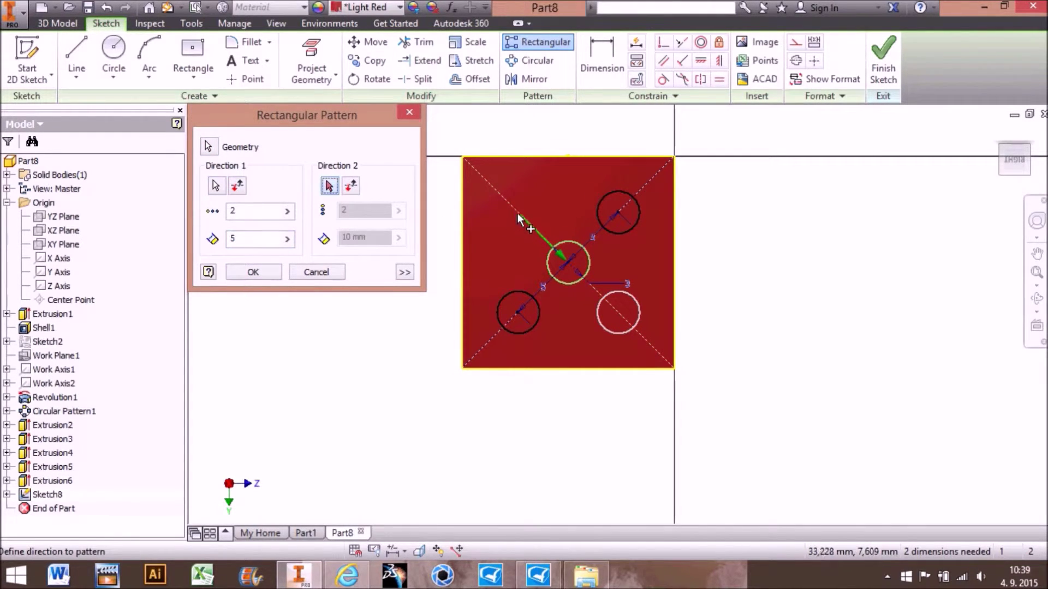
left_click(518, 215)
left_click(350, 186)
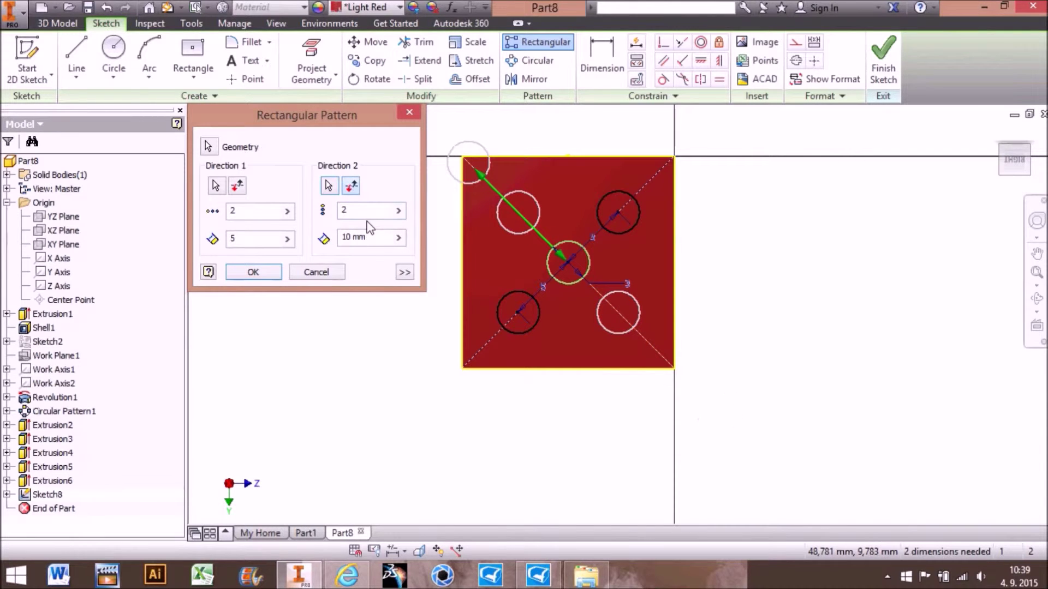
double_click(381, 240)
type("5")
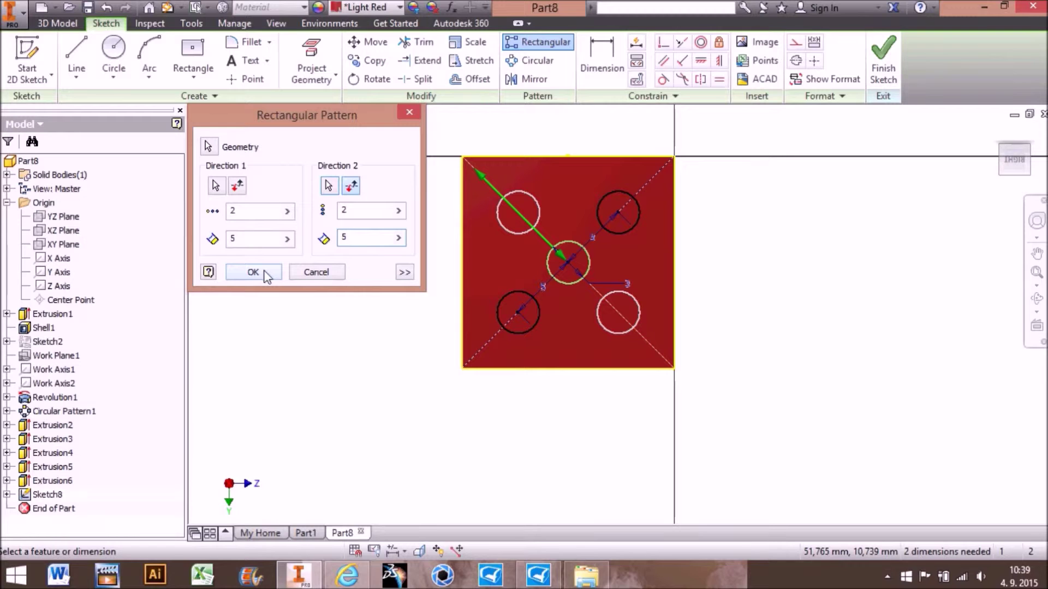
left_click(254, 272)
Finish the sketch and extrude the five circles as a 1,5 mm deep cut
left_click(883, 60)
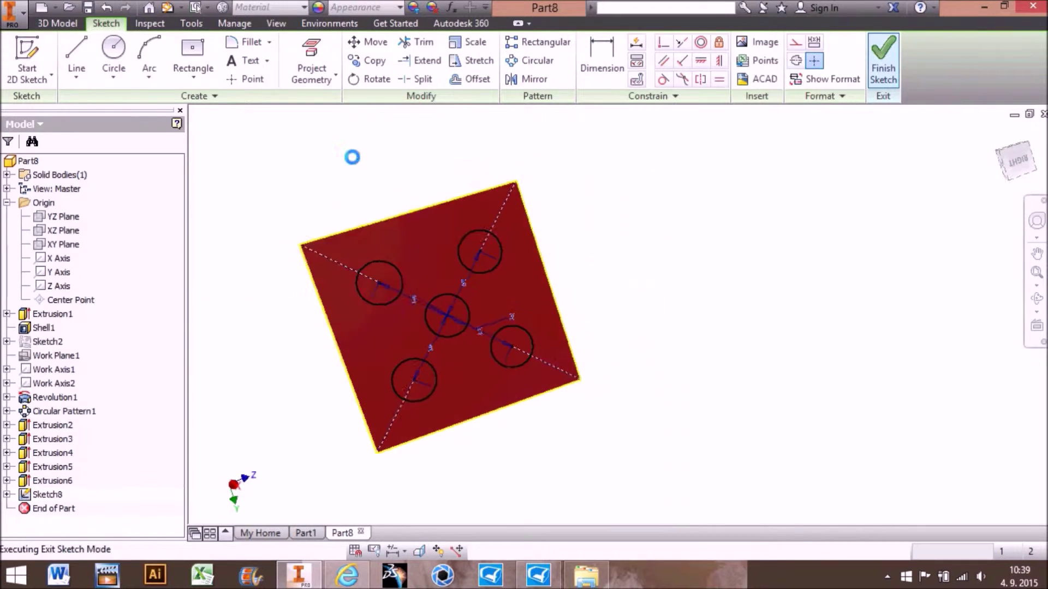
left_click(138, 56)
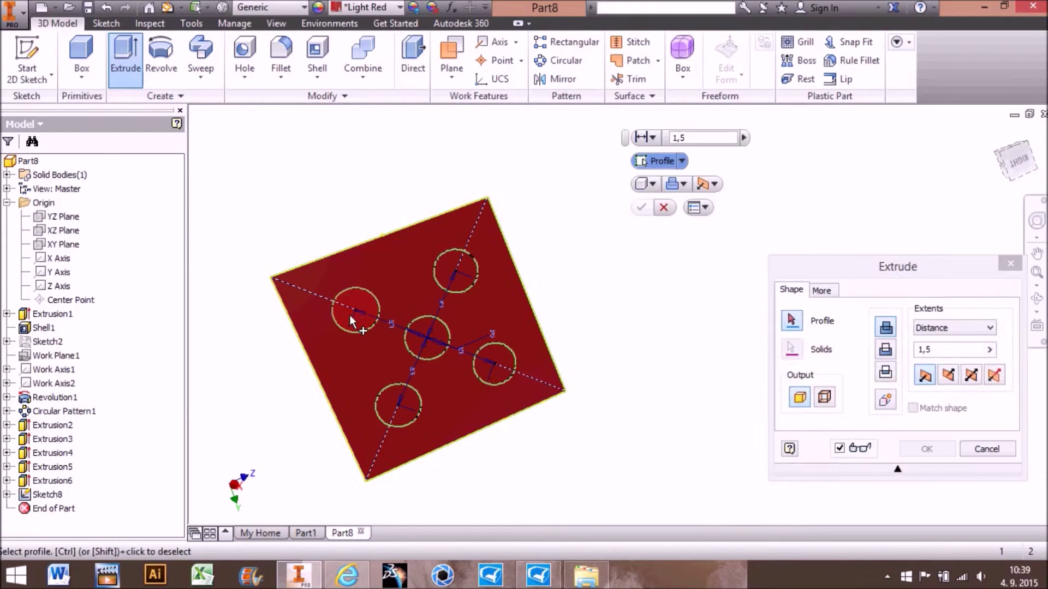
left_click(349, 315)
left_click(398, 406)
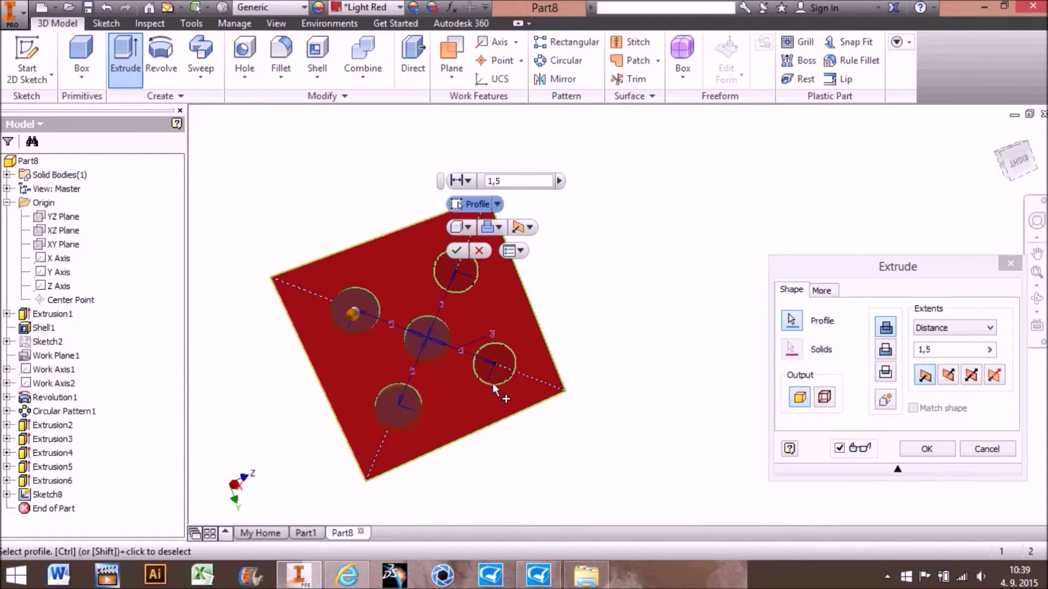
left_click(886, 351)
left_click(926, 449)
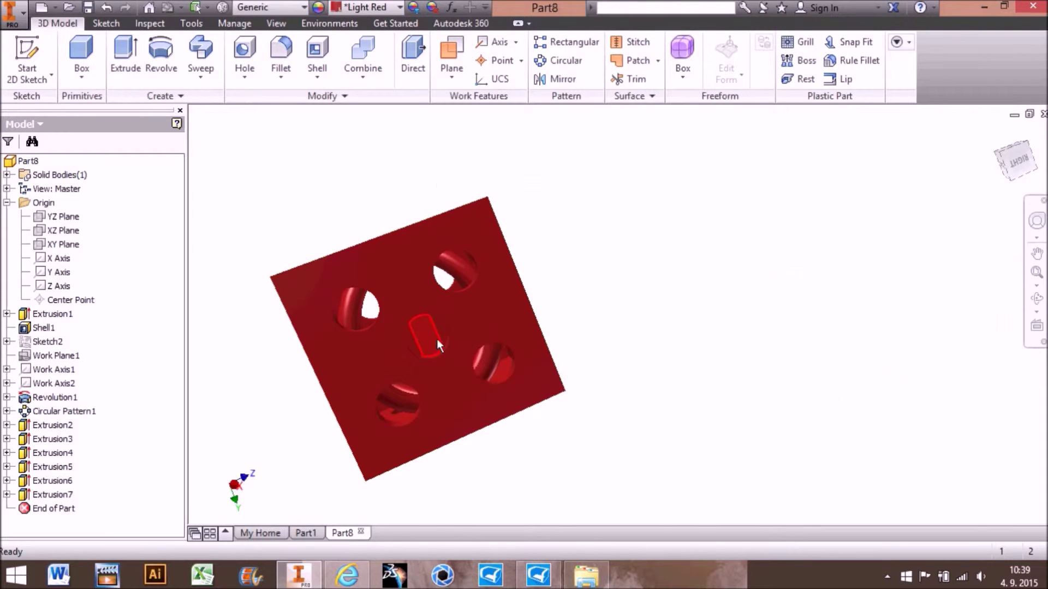
Start a fillet with a 0,3 mm radius and select the rims of all five pips on the five-pip face
key("F4")
left_click_drag(561, 374, 568, 255)
key("Escape")
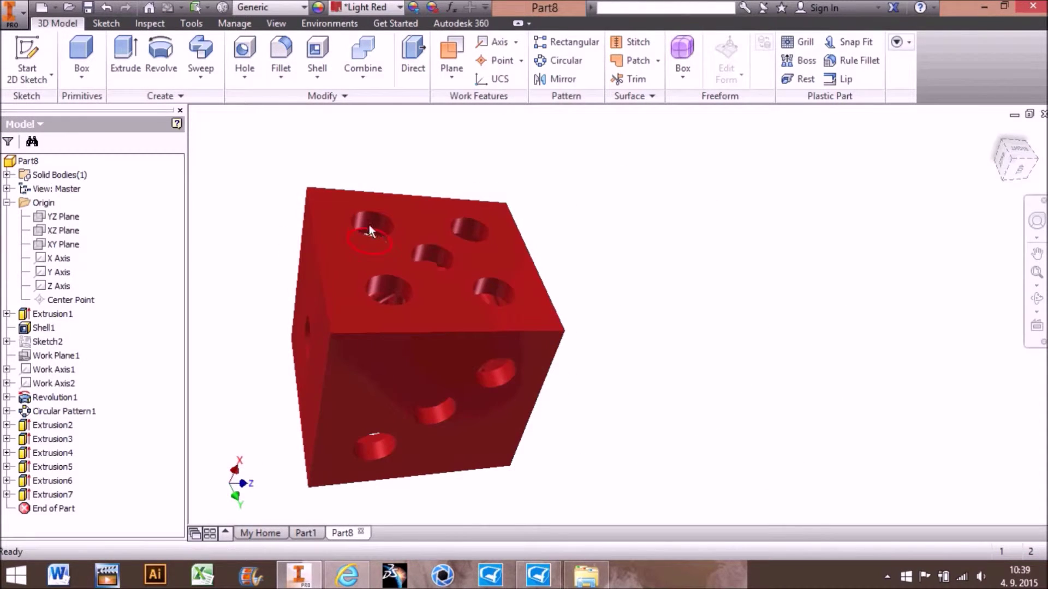
key("F6")
scroll(518, 227, "up", 3)
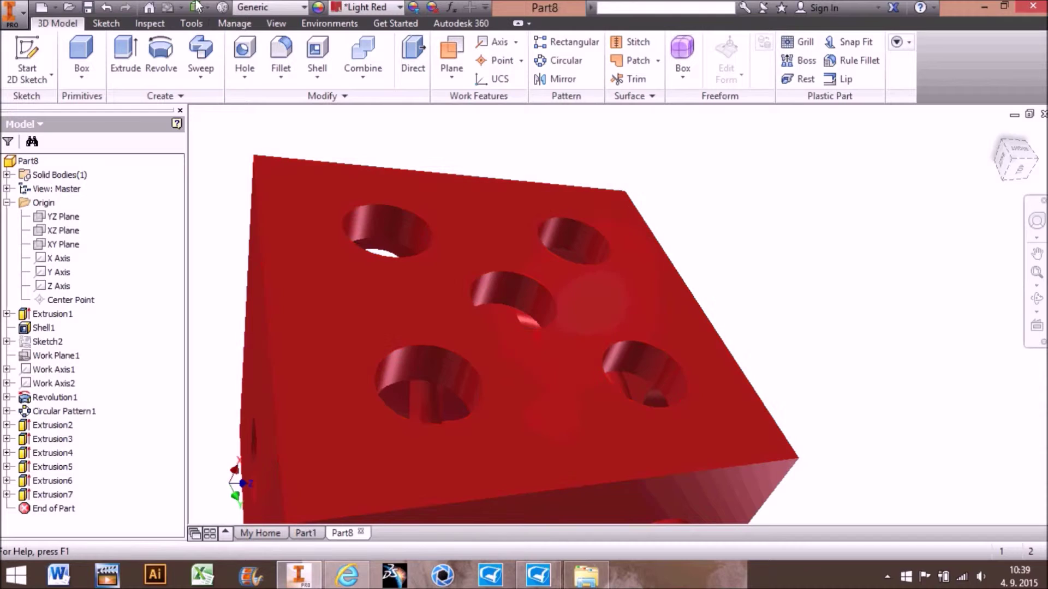
left_click(288, 54)
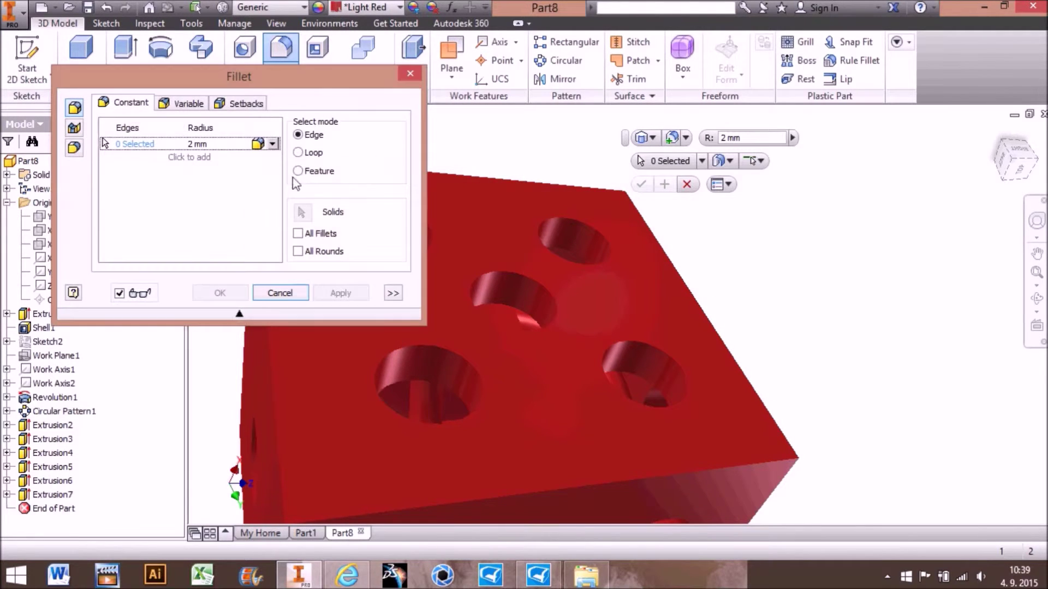
left_click(200, 145)
type("0,3")
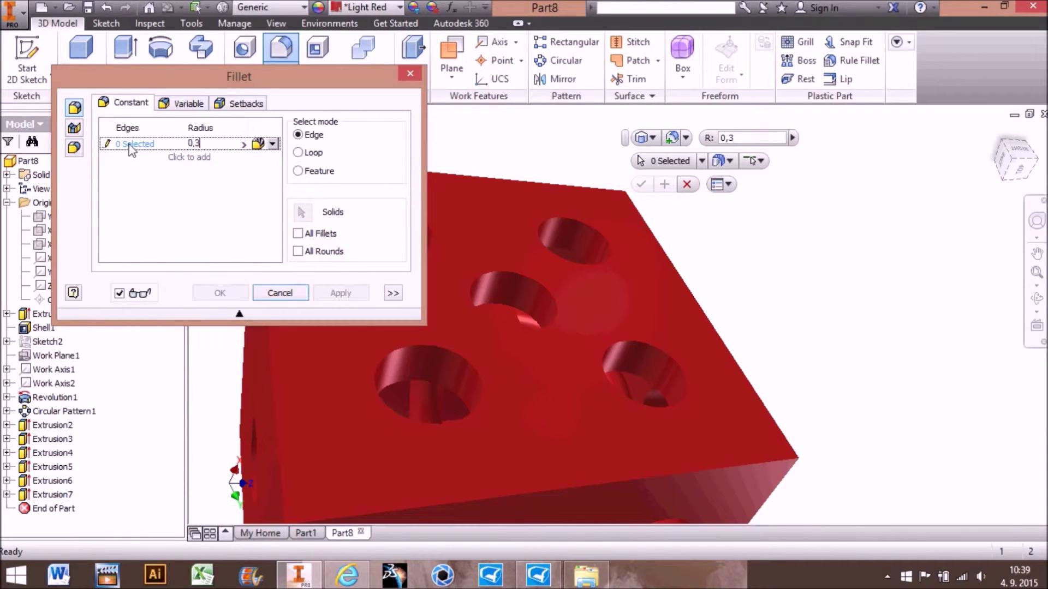
left_click(473, 370)
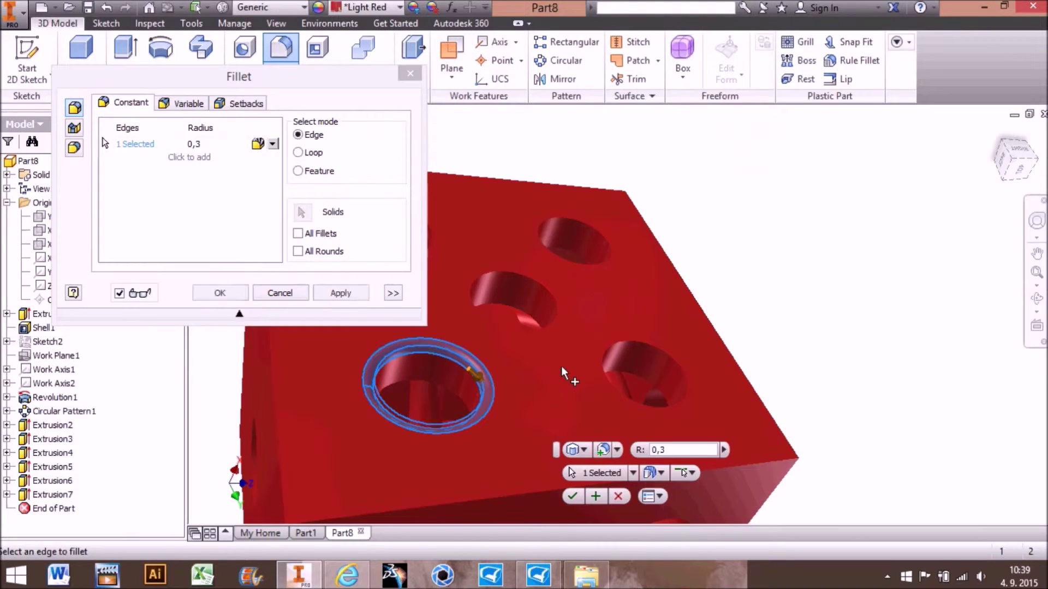
left_click(601, 370)
left_click(544, 328)
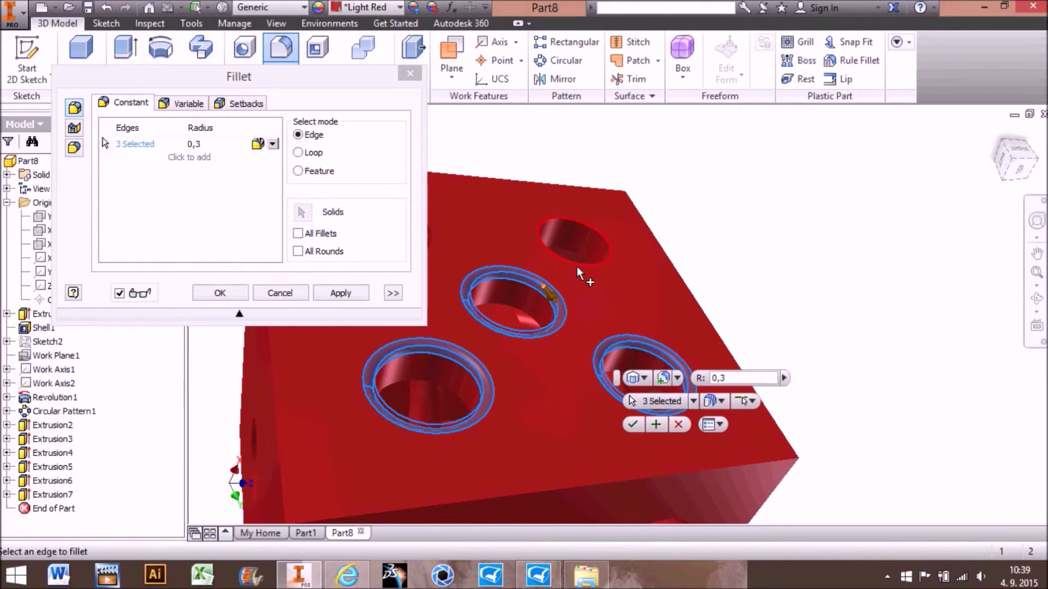
left_click(577, 265)
middle_click_drag(439, 275, 537, 349)
left_click(498, 295)
Add the rims of the single pip and of the three pips on the adjoining faces to the fillet
left_click(440, 408)
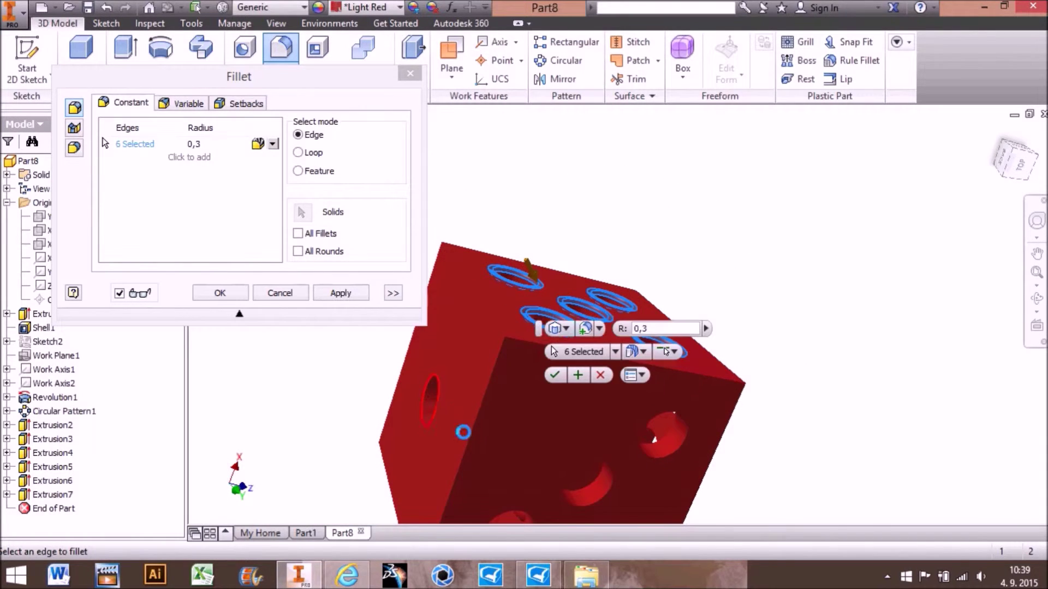
left_click(614, 470)
left_click(650, 463)
middle_click_drag(536, 385, 646, 272, "shift")
left_click(484, 341)
Add the rims of the four pips on the four-pip face to the fillet selection
left_click(645, 216)
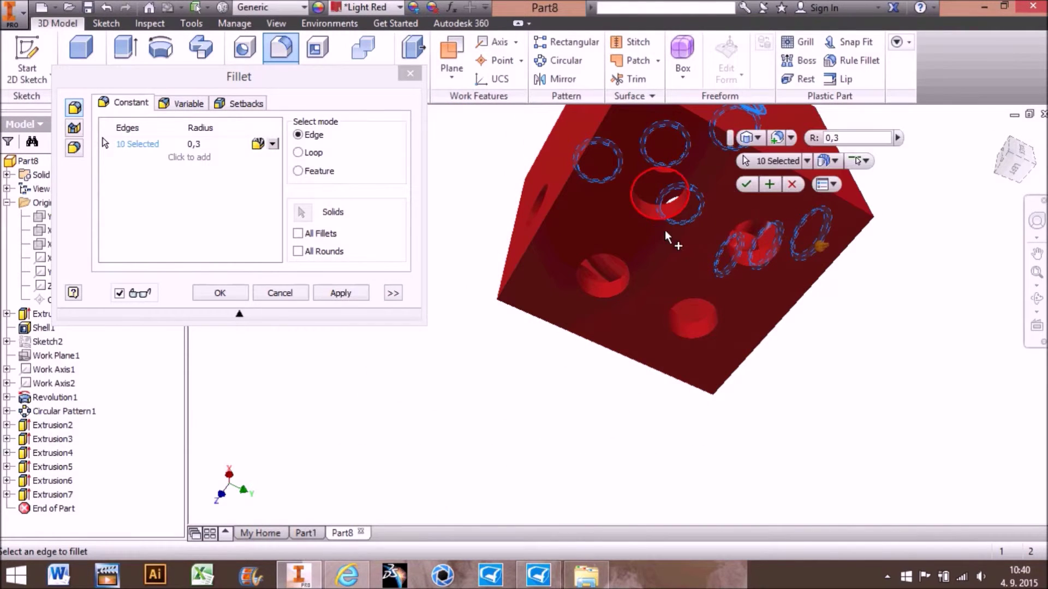
left_click(737, 269)
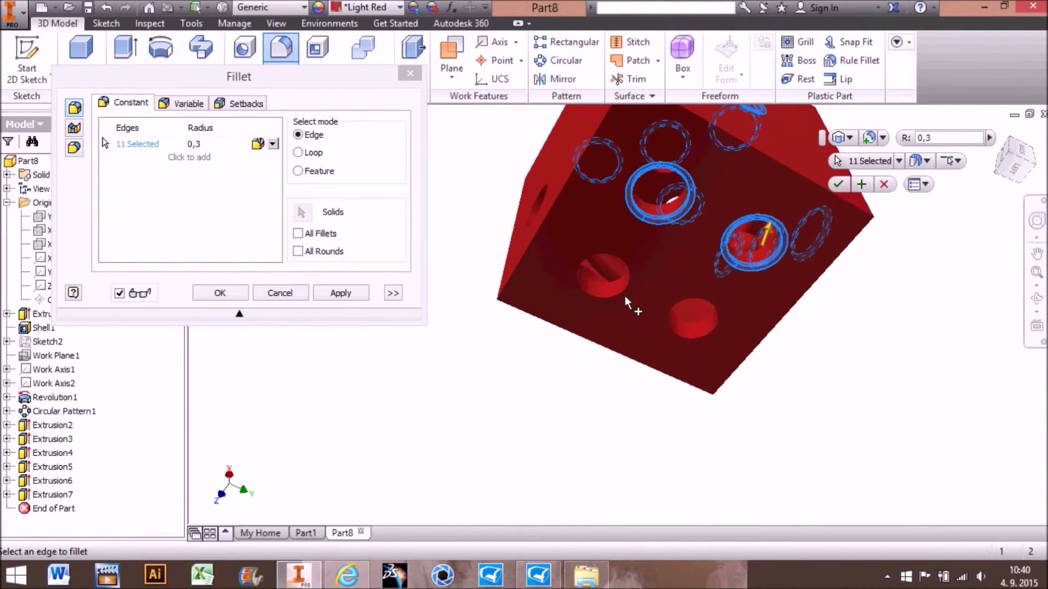
left_click(628, 304)
left_click(677, 335)
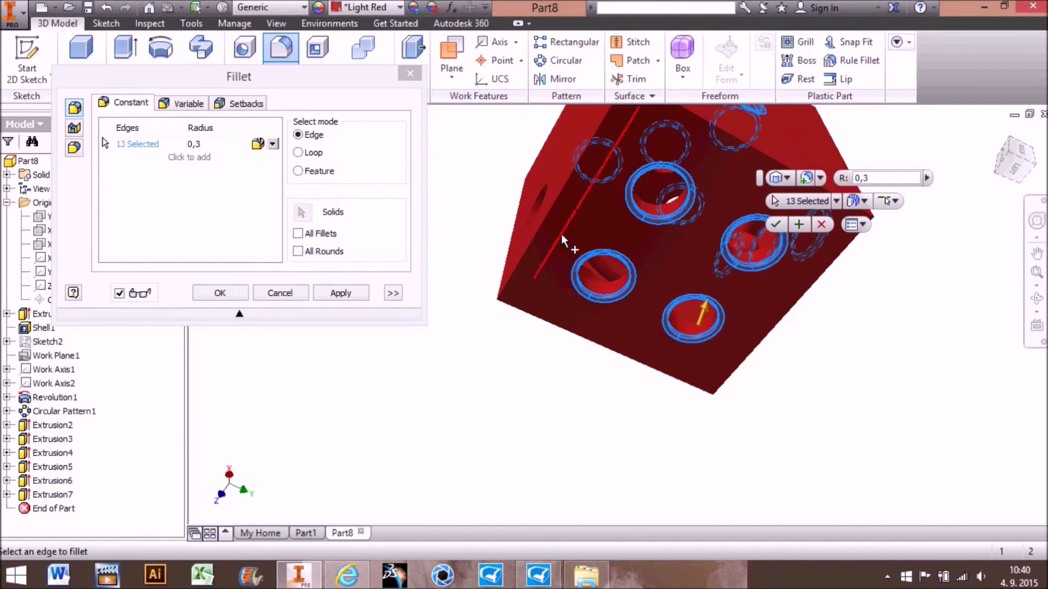
Add both pip rims on the two-pip face to the fillet selection
left_click(552, 213)
key("F4")
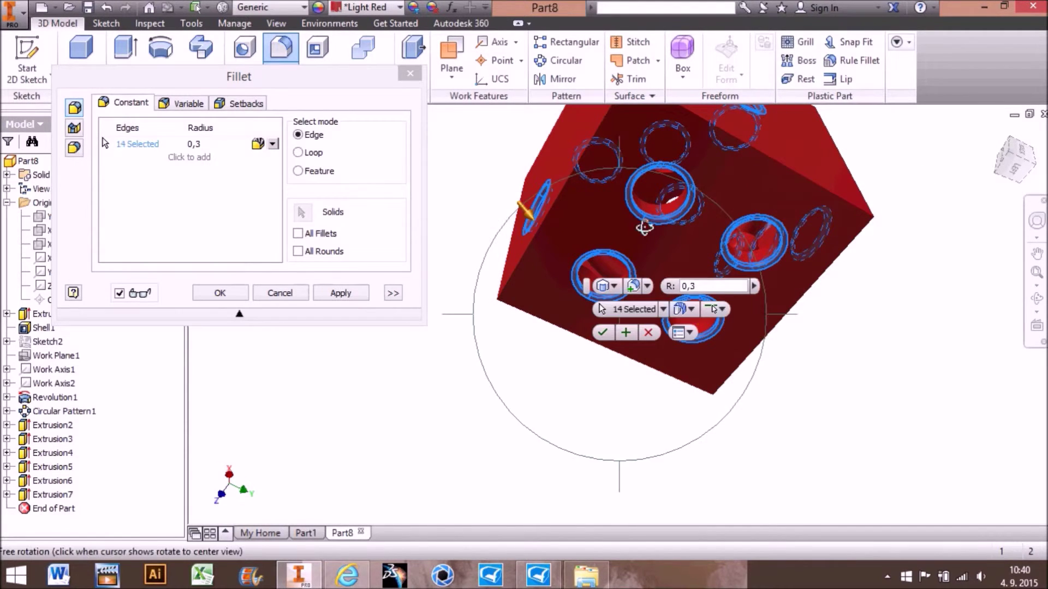
left_click_drag(645, 227, 675, 234)
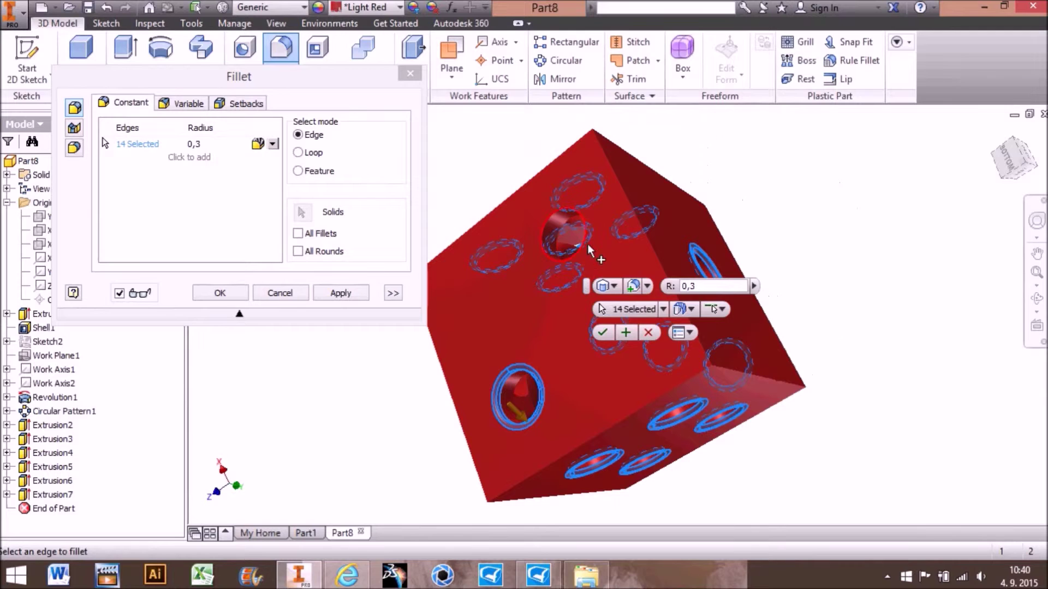
left_click(587, 250)
Add the rims of all six pips on the six-pip face to the selection and apply the 0,3 mm fillet
key("F4")
left_click_drag(545, 311, 598, 333)
left_click(566, 371)
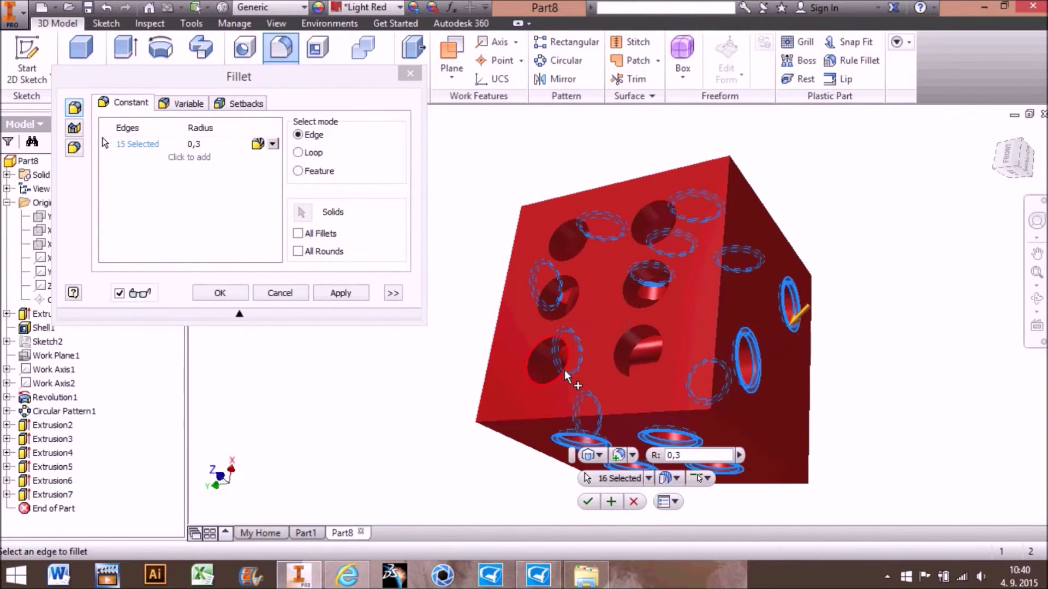
left_click(577, 303)
left_click(595, 244)
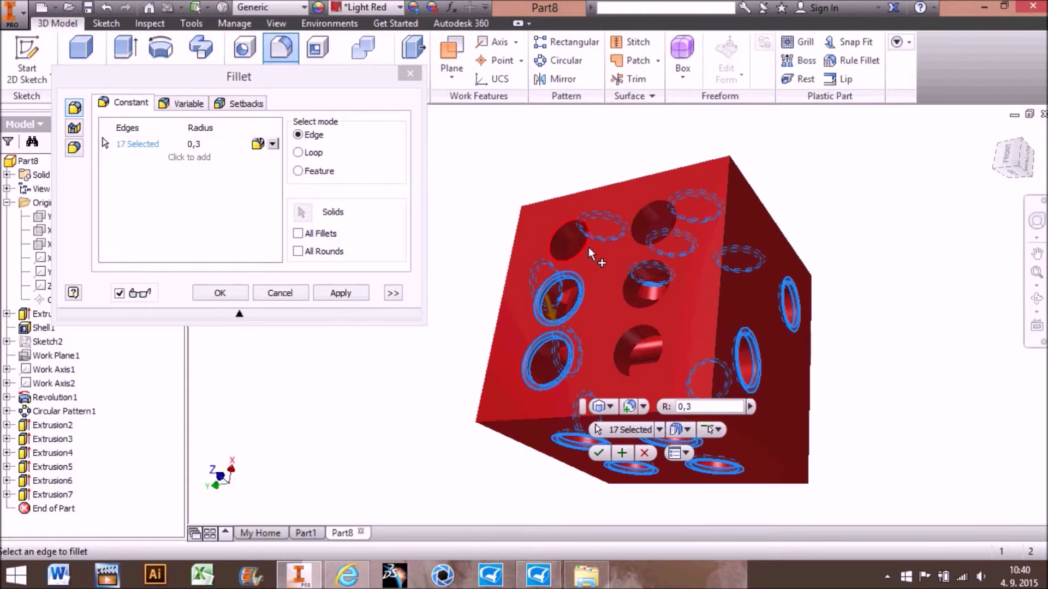
left_click(658, 248)
left_click(627, 301)
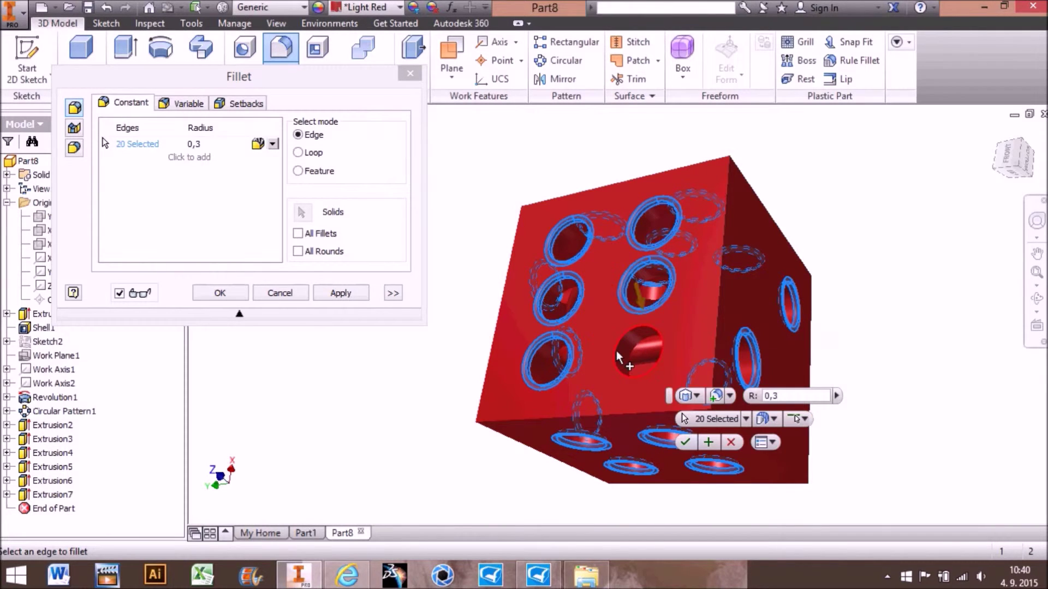
left_click(628, 334)
middle_click_drag(597, 351, 559, 256, "shift")
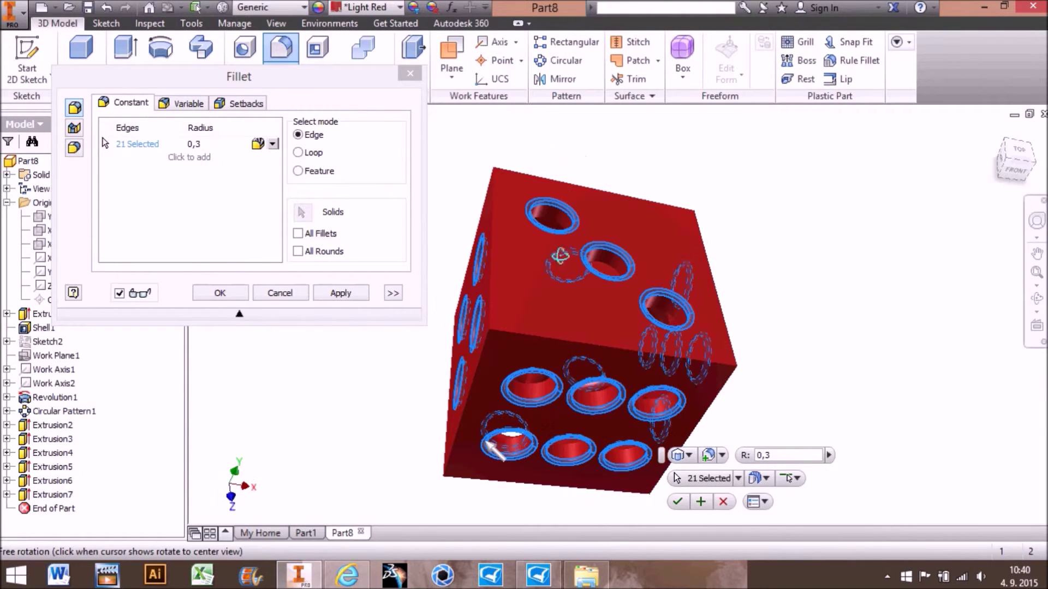
left_click(220, 293)
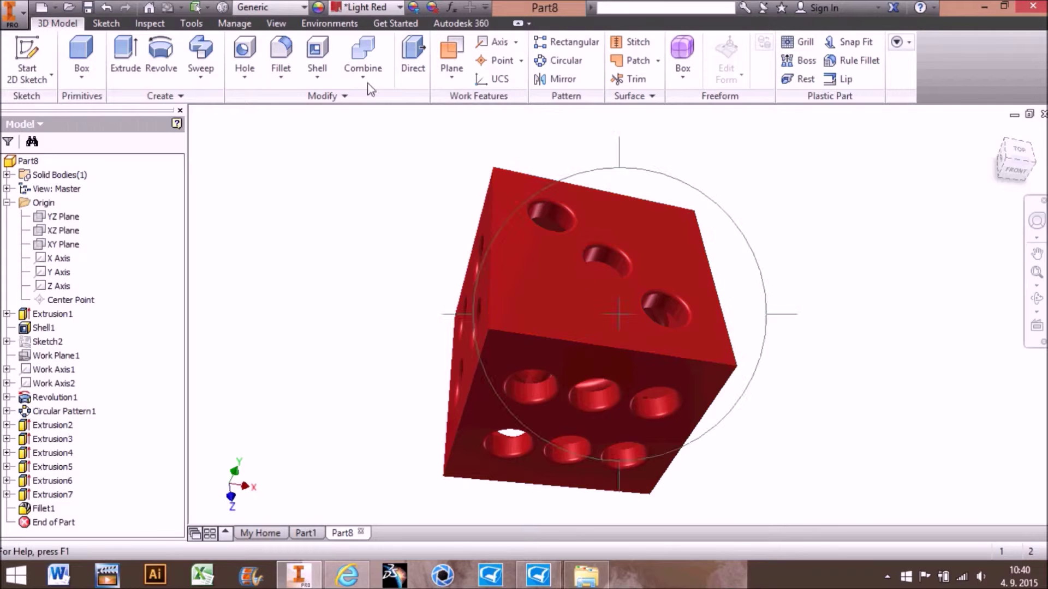
Start a fillet with a 1 mm radius and select three edges of the six-pip face and the edge between the three- and five-pip faces
left_click(282, 54)
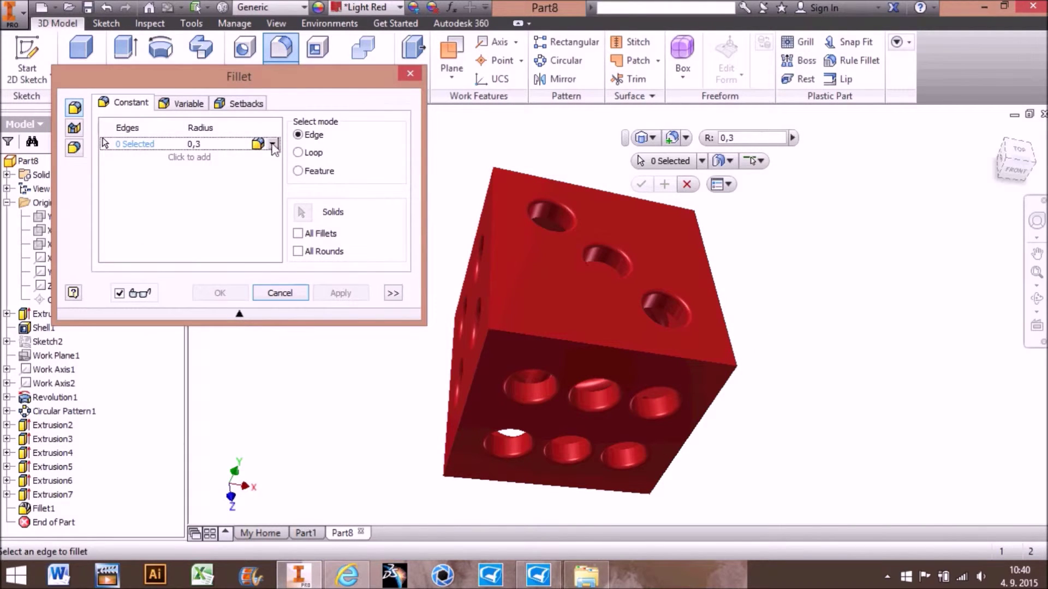
left_click(267, 175)
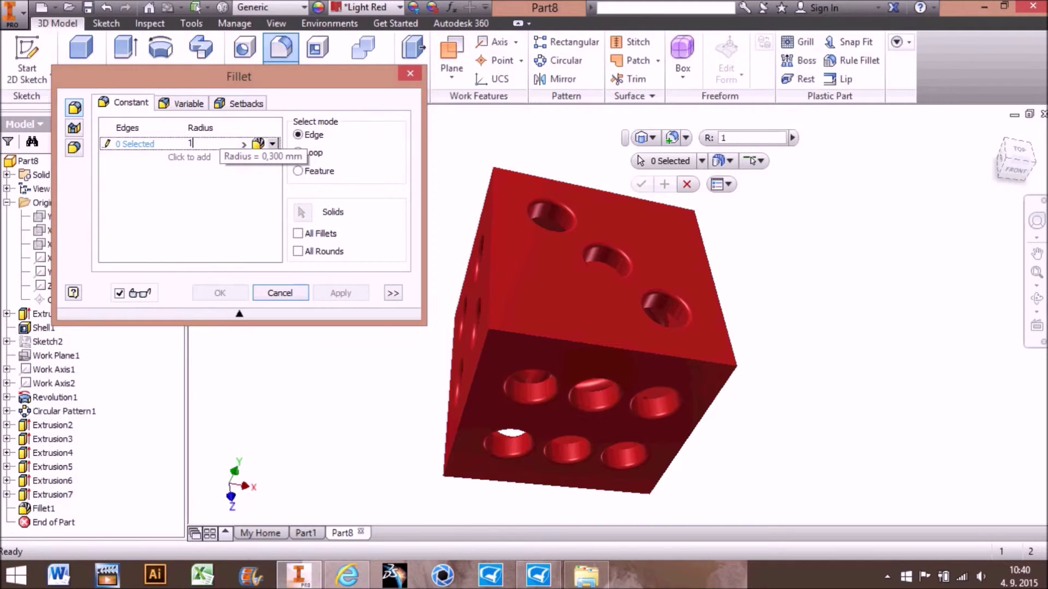
left_click(492, 311)
left_click(503, 335)
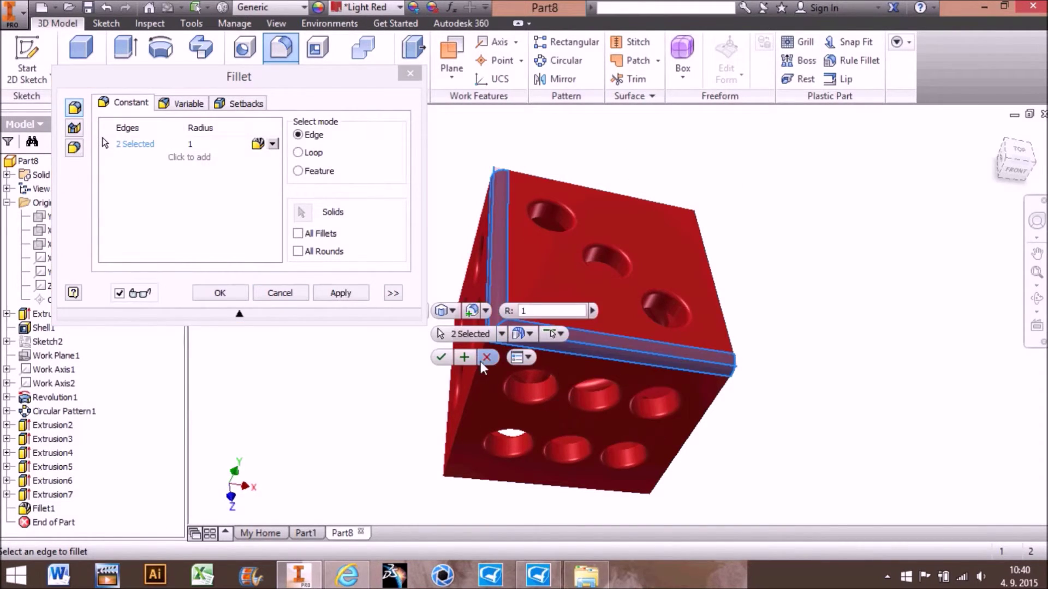
left_click(473, 387)
left_click(687, 438)
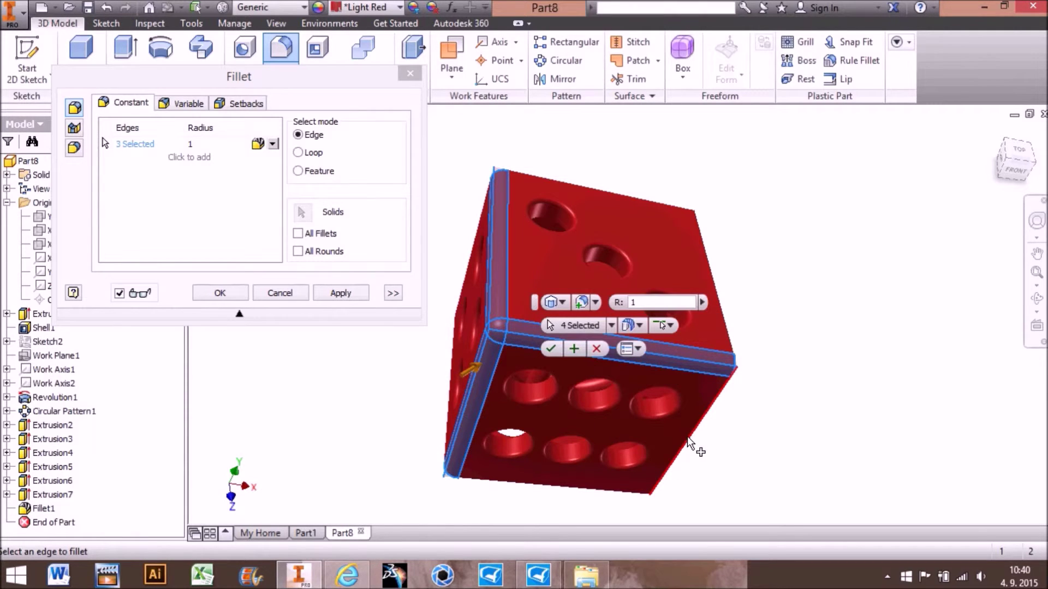
Add the remaining edge of the six-pip face and the two unselected edges of the five-pip face to the fillet
key("F4")
left_click_drag(505, 388, 475, 385)
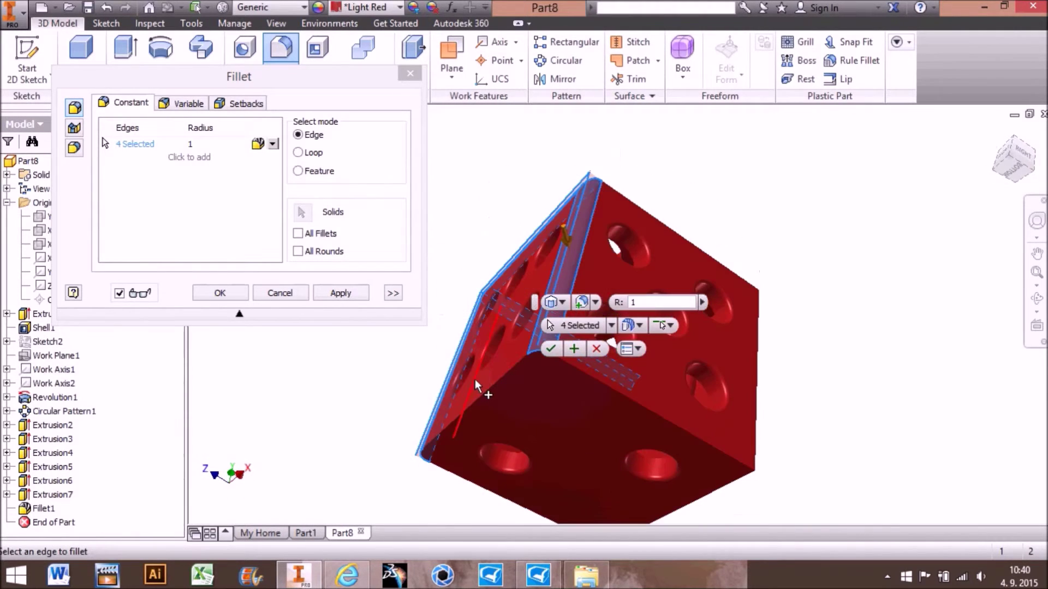
left_click(489, 389)
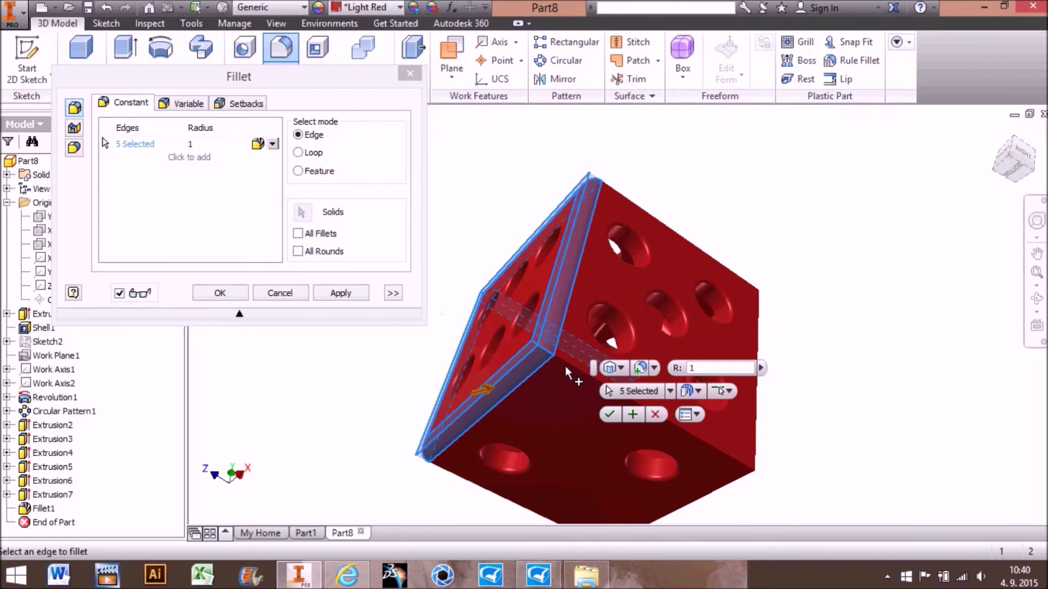
left_click(568, 373)
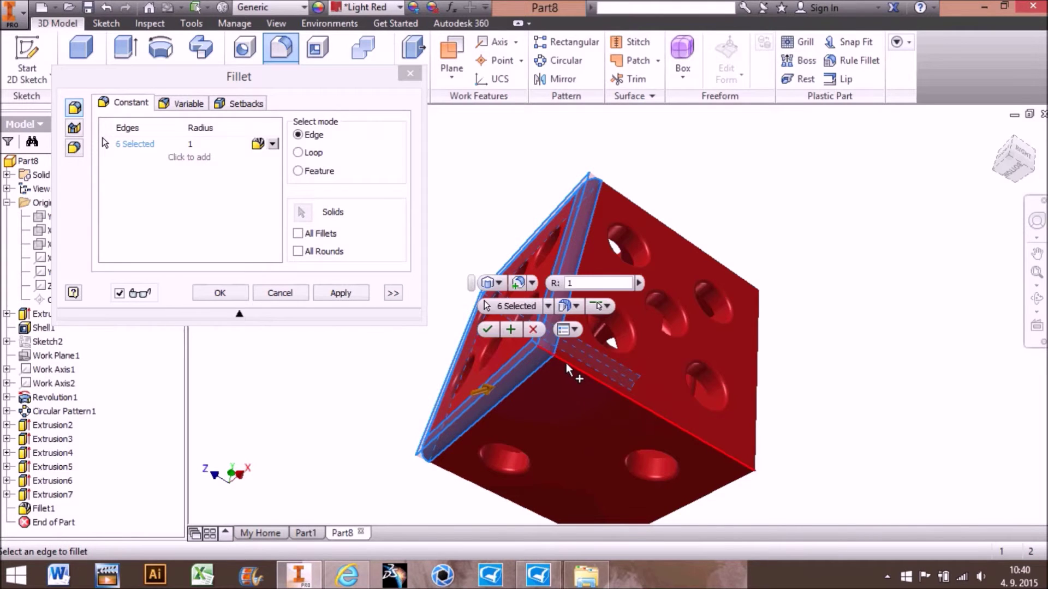
left_click(627, 206)
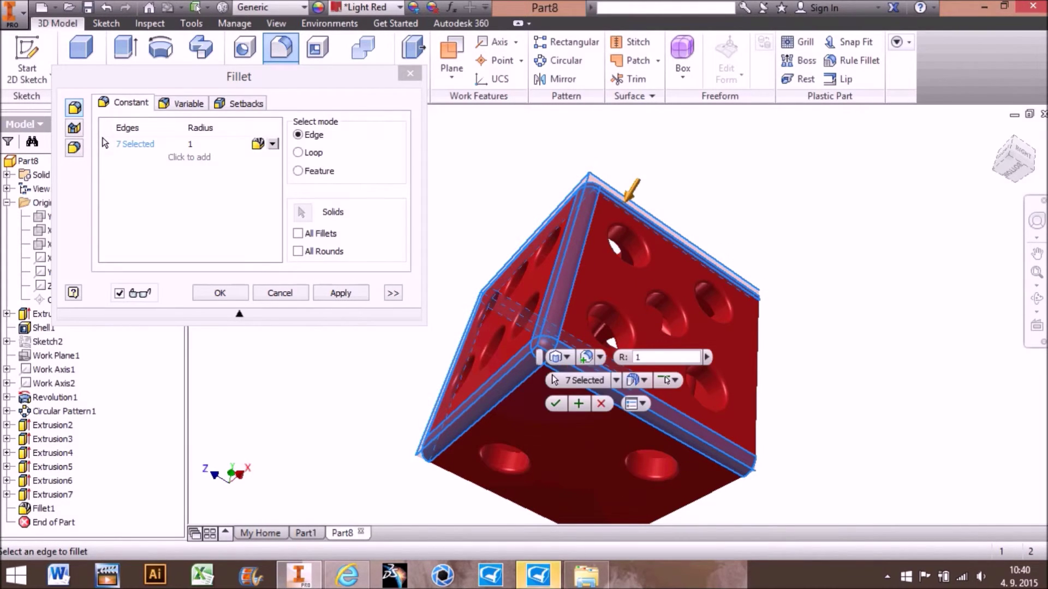
Switch to Robox AutoMaker, clear the filament warning to continue the paused print, and return to Inventor
mouse_move(537, 574)
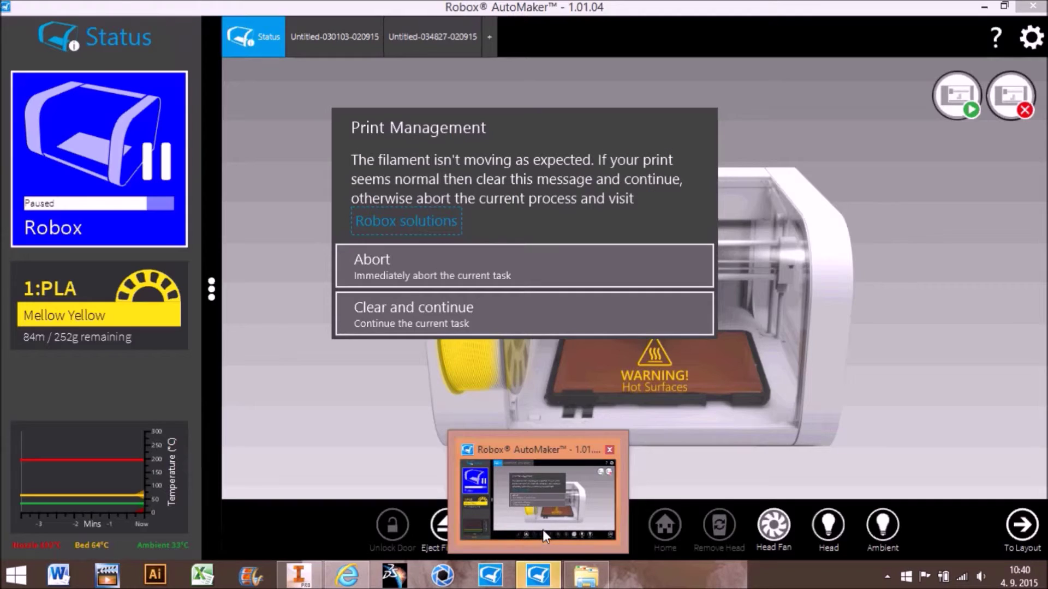
left_click(543, 530)
left_click(463, 310)
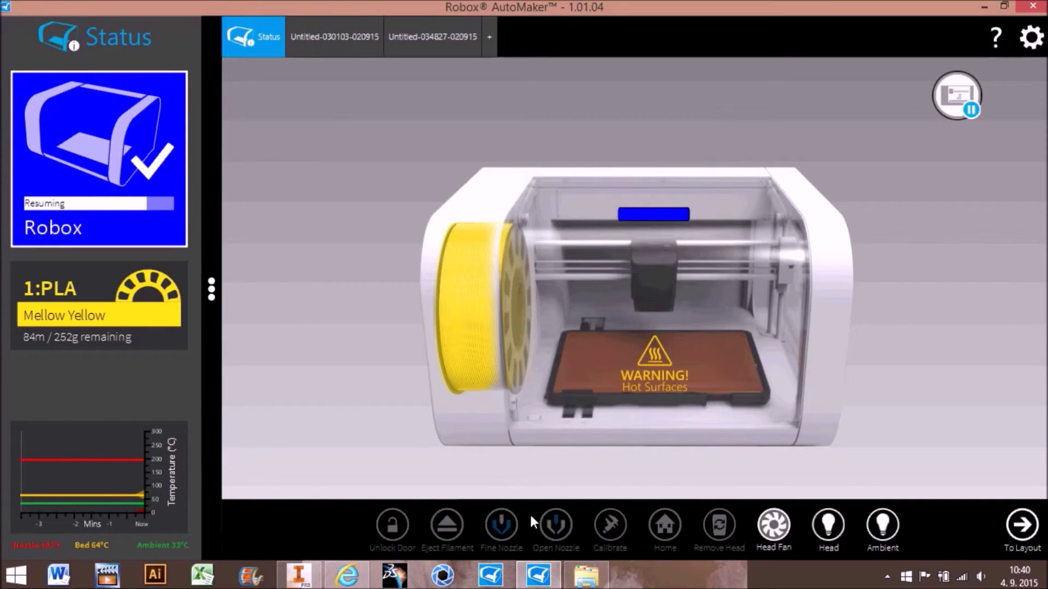
left_click(315, 575)
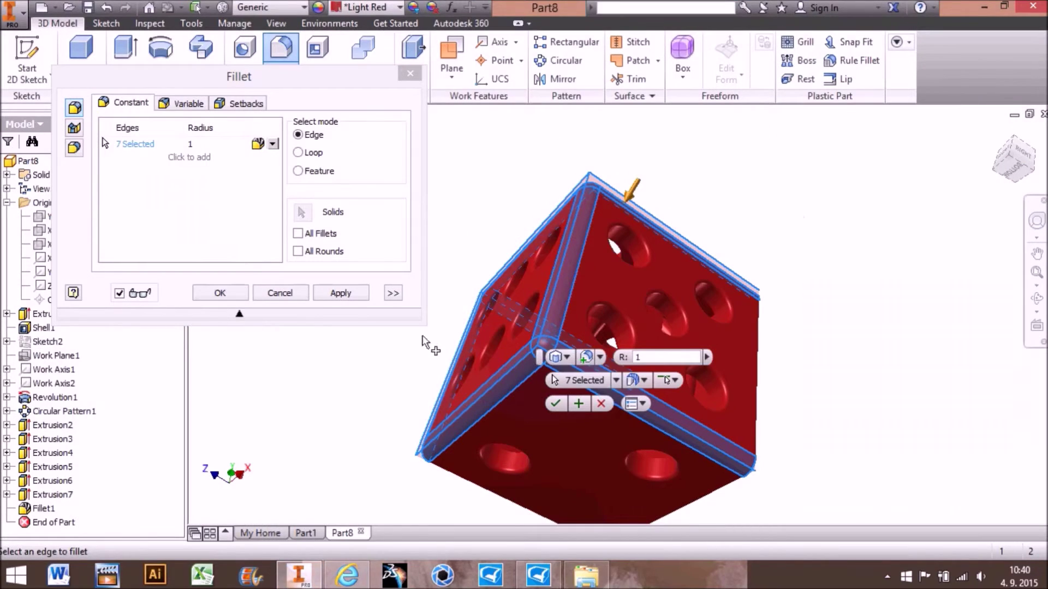
Add the remaining five outer edges of the cube to the selection and apply the 1 mm fillet
middle_click_drag(486, 372, 565, 286, "shift")
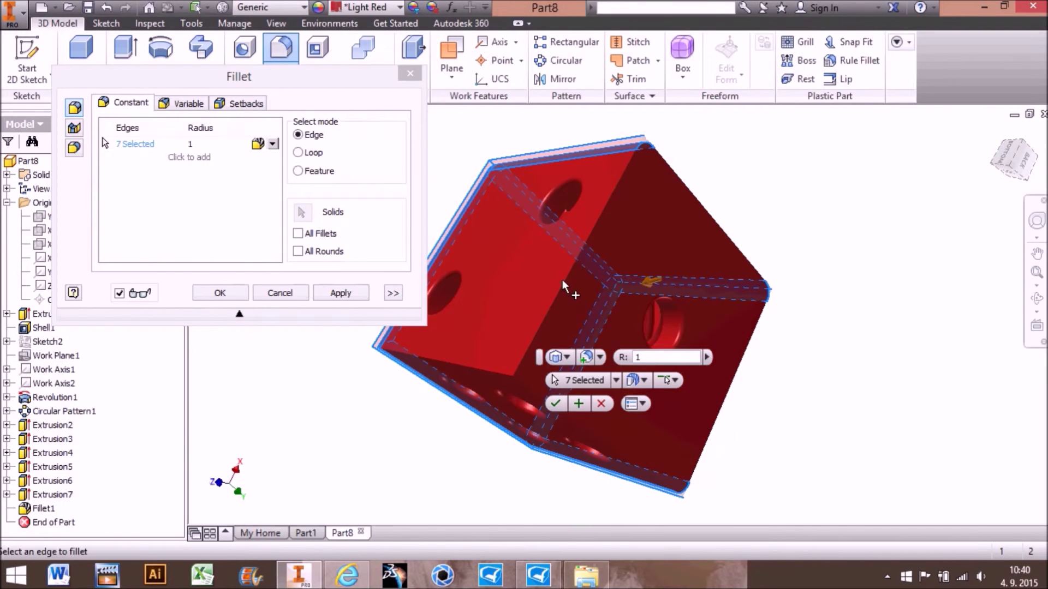
left_click(554, 308)
left_click(493, 374)
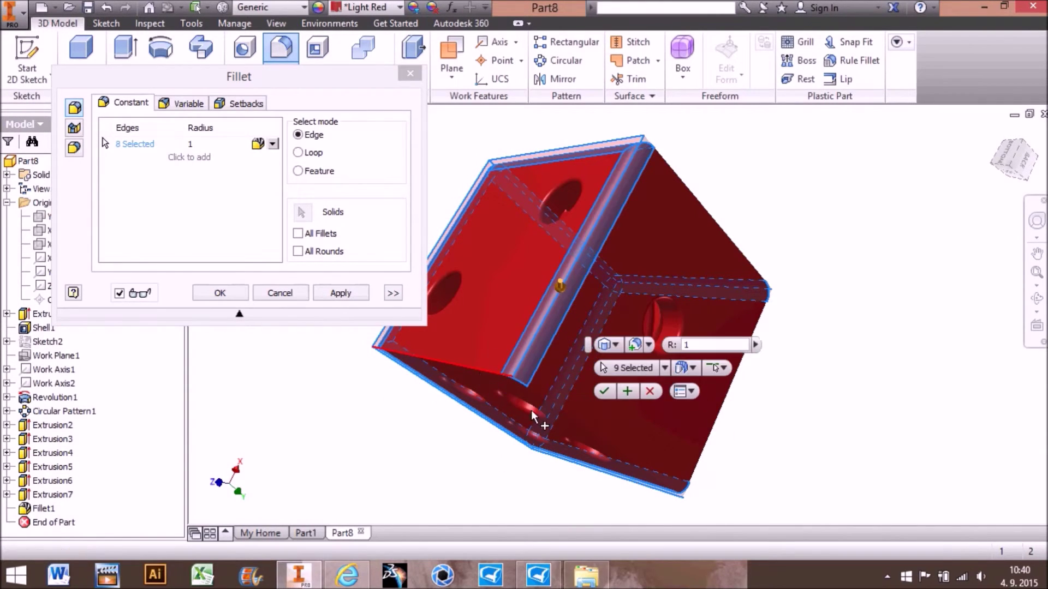
left_click(551, 404)
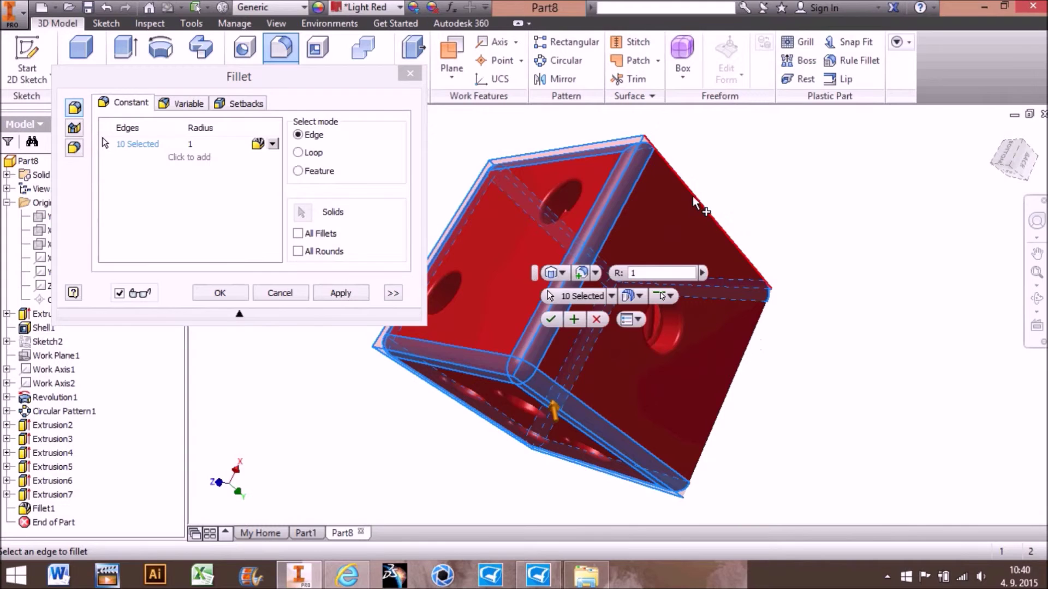
left_click(702, 209)
left_click(723, 411)
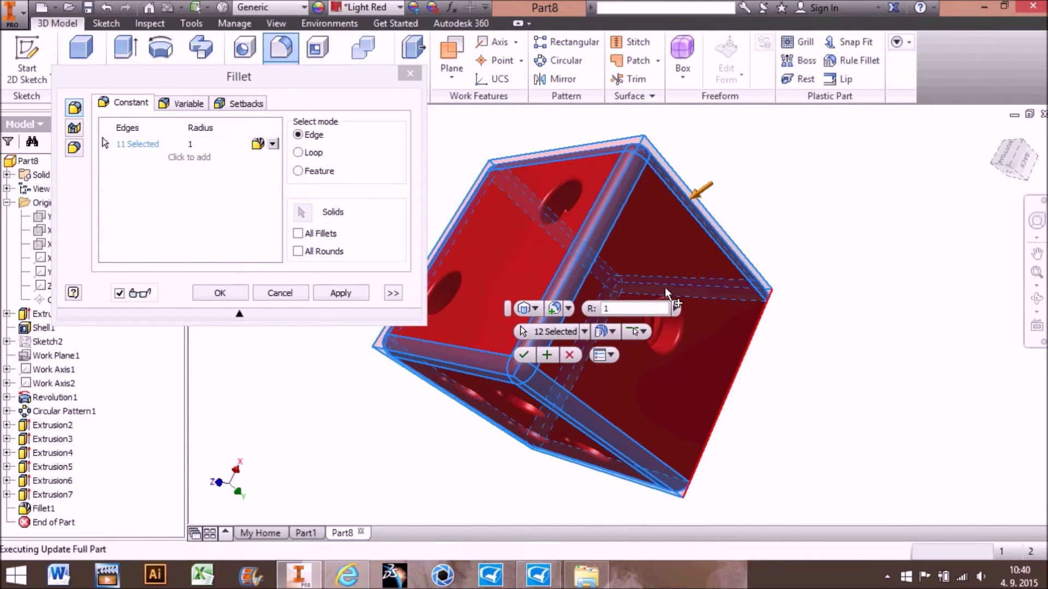
middle_click_drag(608, 245, 415, 235, "shift")
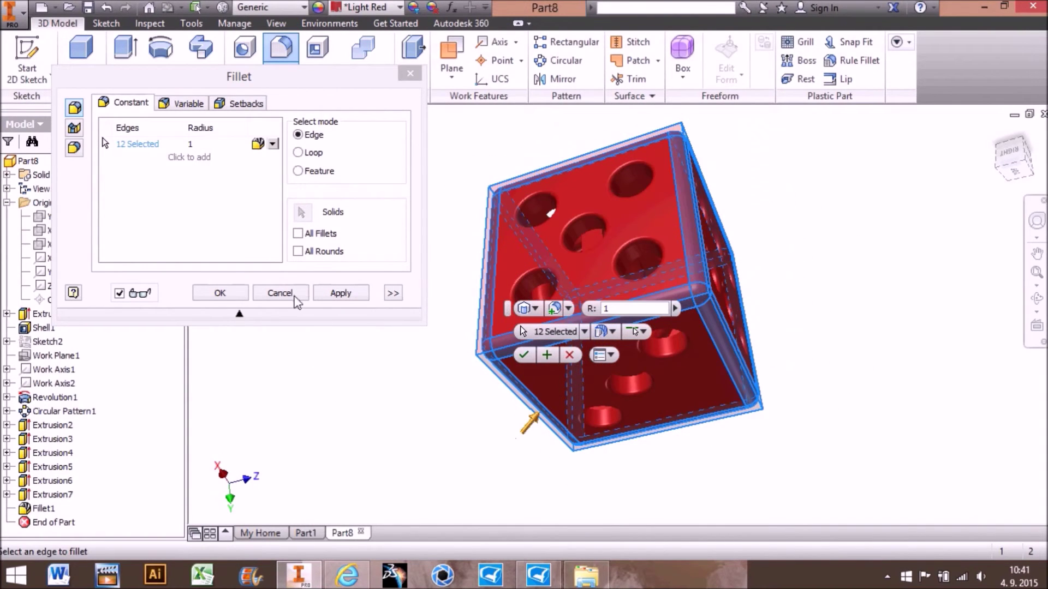
left_click(224, 299)
middle_click_drag(732, 303, 383, 353)
middle_click_drag(580, 300, 613, 402, "shift")
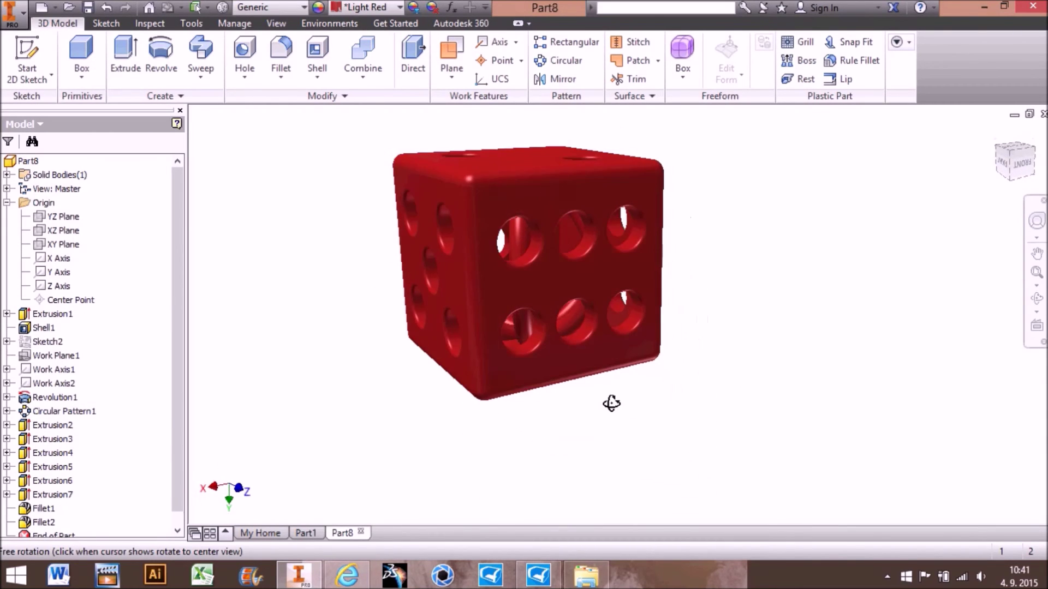
mouse_move(607, 297)
middle_mouse_down("shift")
mouse_move(616, 322)
mouse_move(600, 300)
middle_mouse_up("shift")
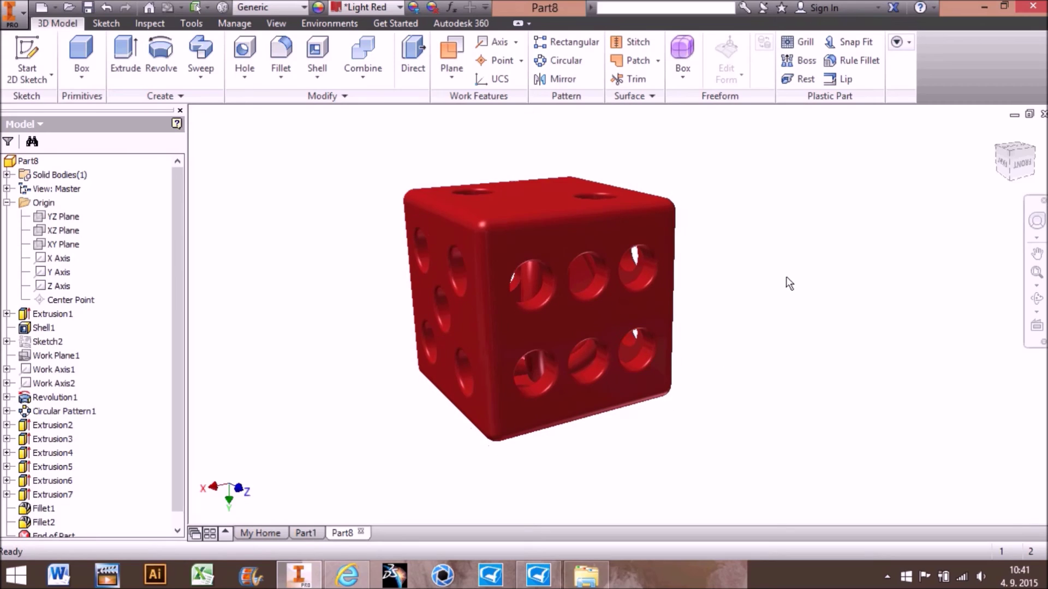